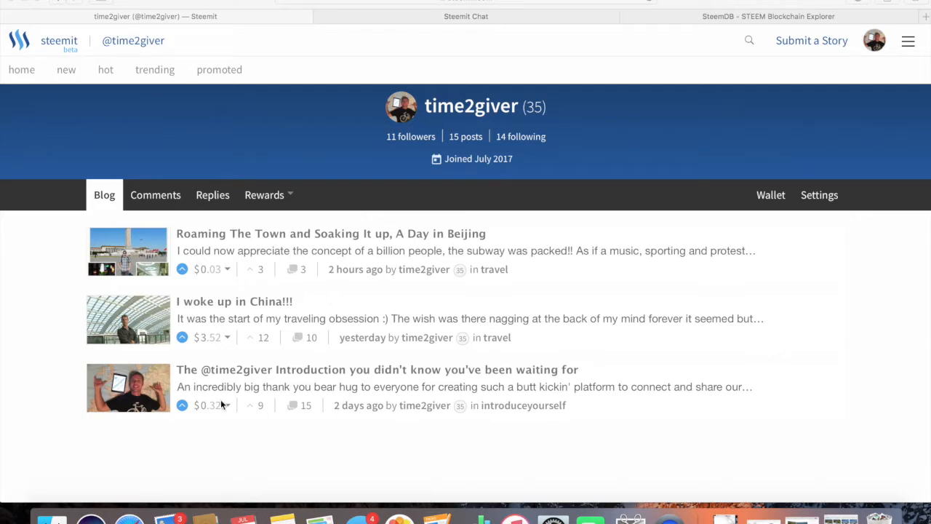
# Step: Open the blog post "I woke up in China!!!", examine how its photos and text are laid out, and close it
pyautogui.click(221, 302)
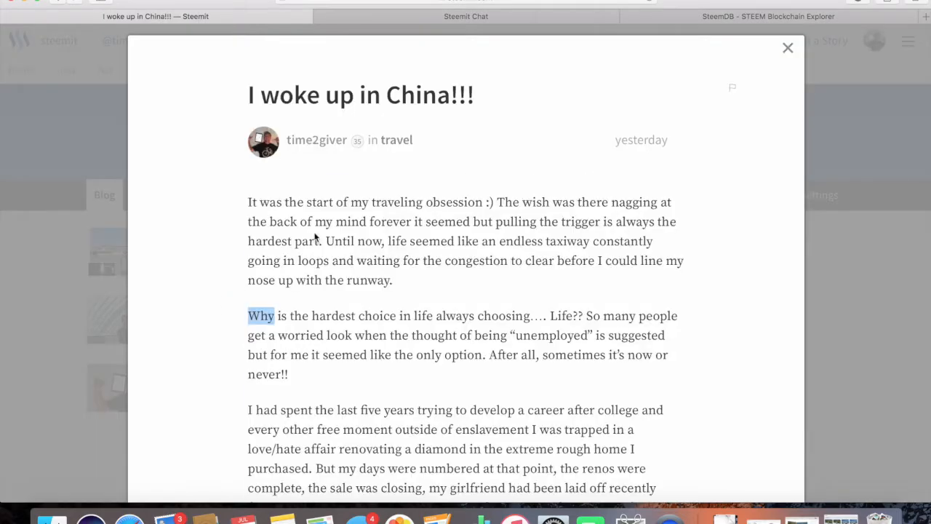
pyautogui.scroll(-8, 315, 237)
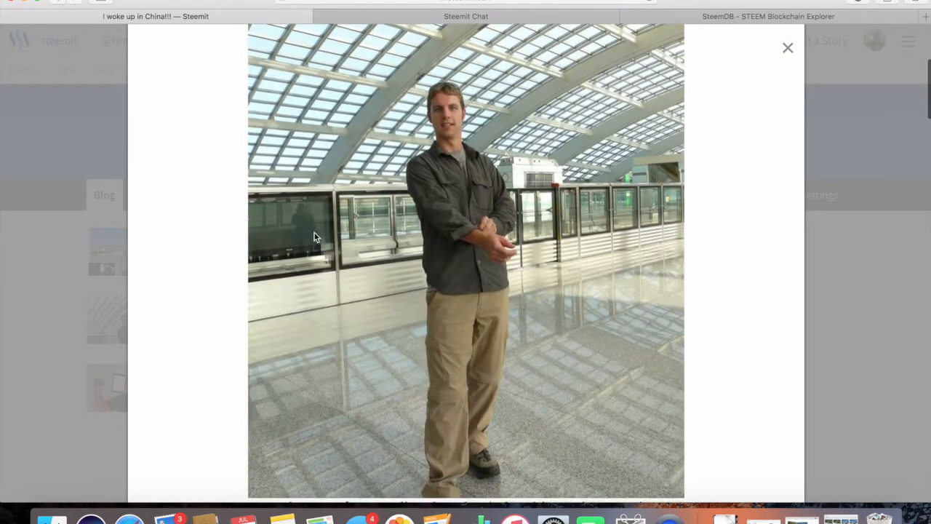
pyautogui.scroll(-3, 314, 233)
pyautogui.scroll(4, 314, 233)
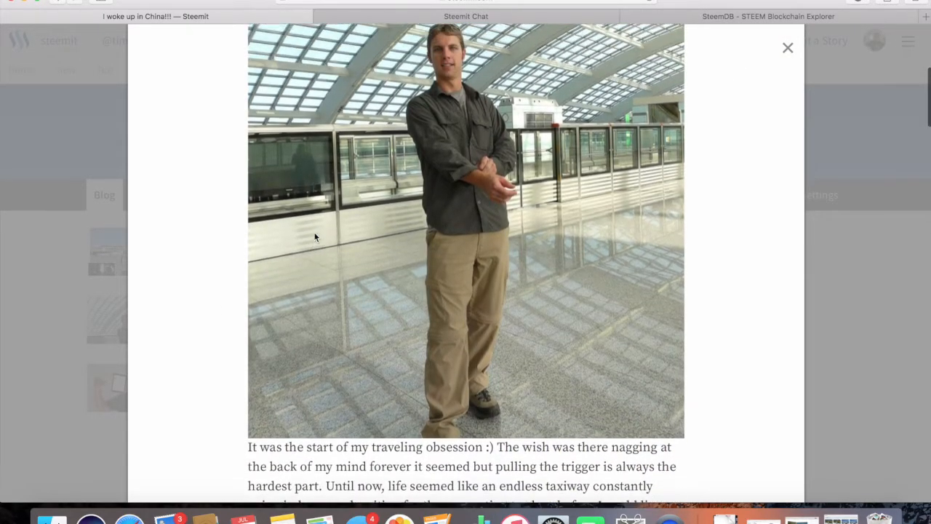
pyautogui.scroll(5, 314, 233)
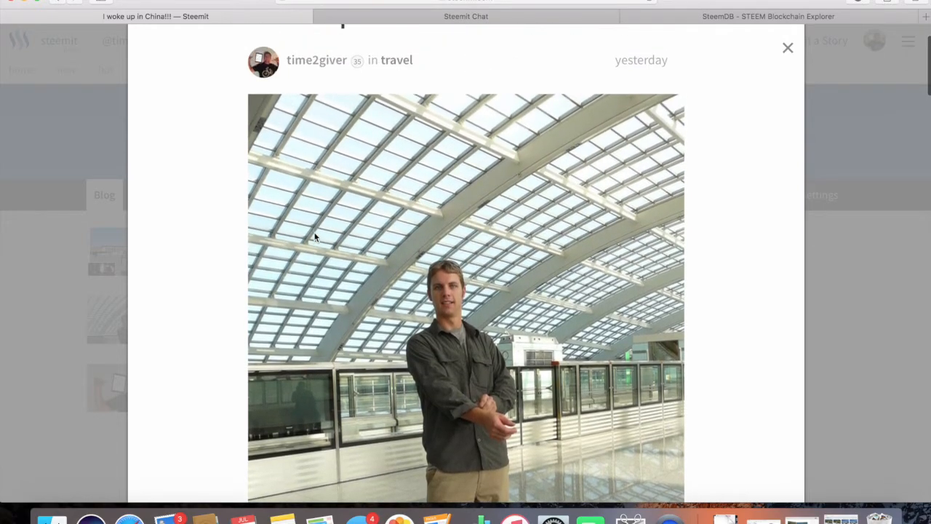
pyautogui.scroll(-6, 315, 237)
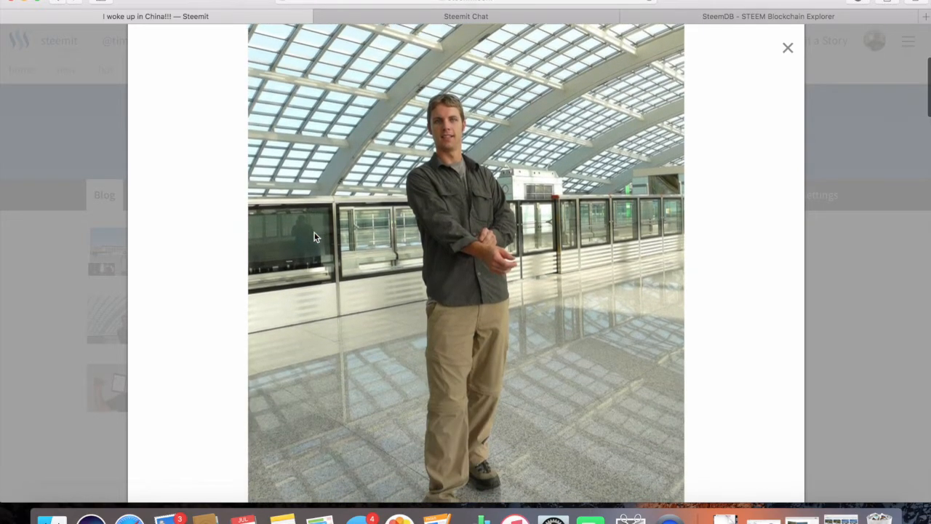
pyautogui.scroll(-10, 315, 236)
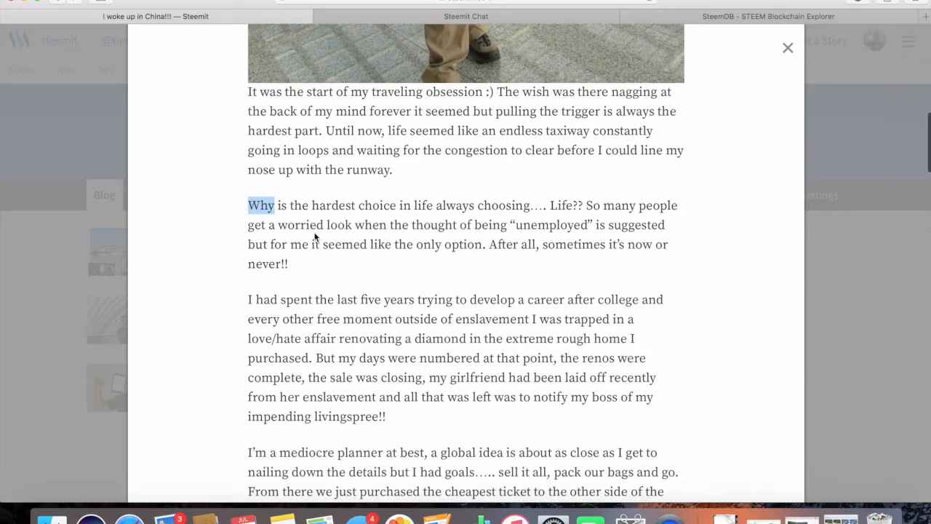
pyautogui.scroll(-15, 314, 233)
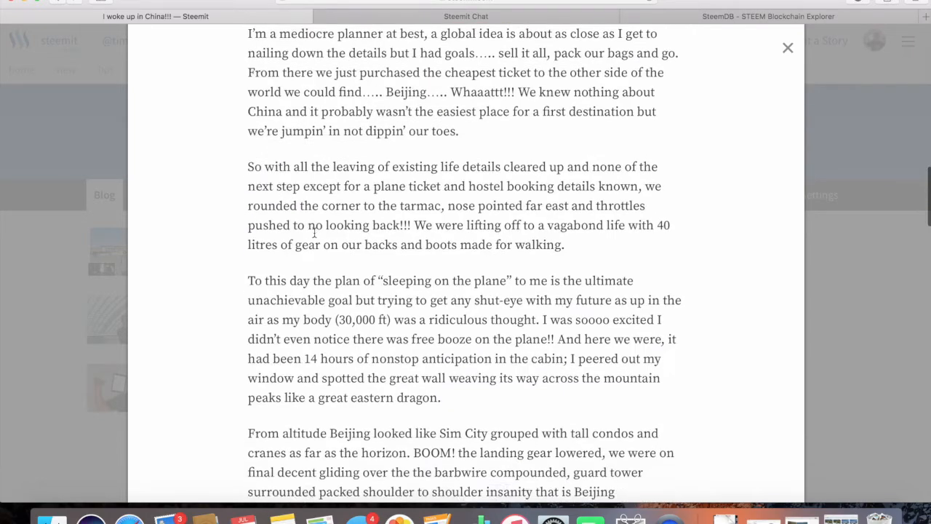
pyautogui.scroll(-12, 314, 233)
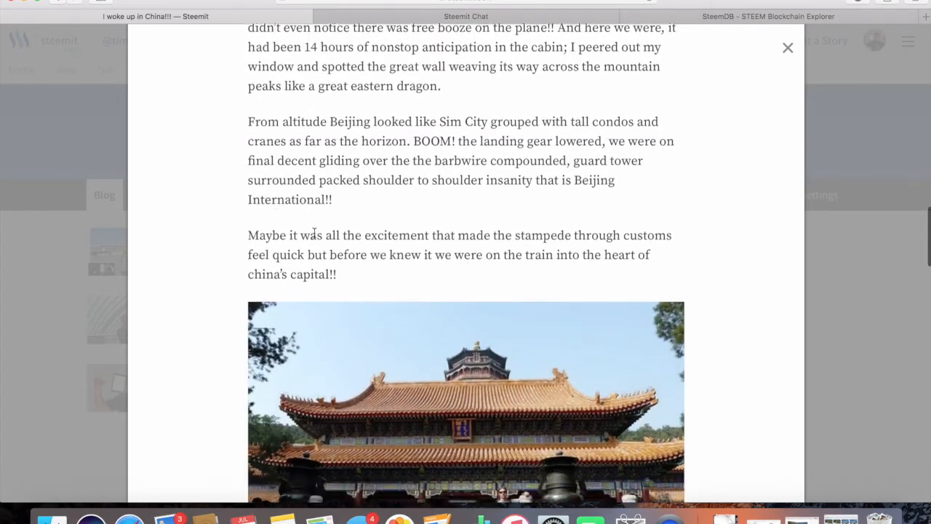
pyautogui.scroll(-1, 315, 235)
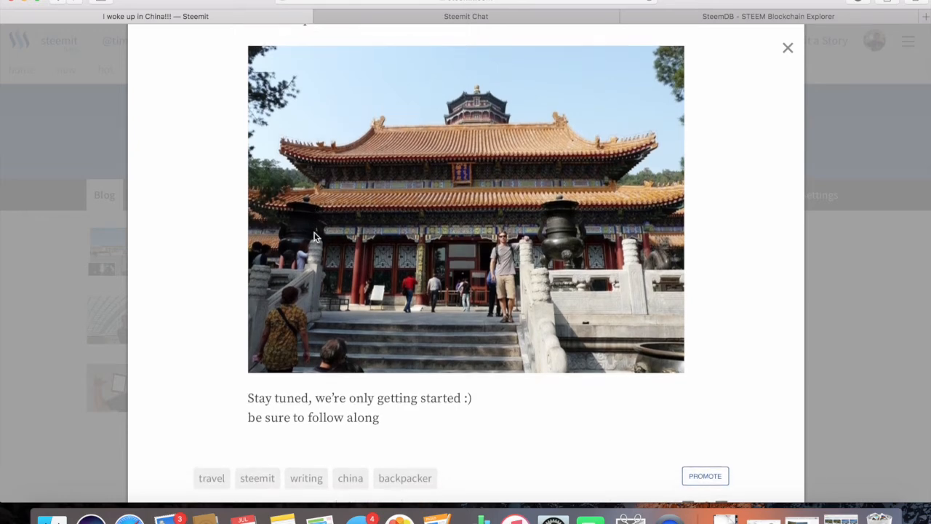
pyautogui.scroll(5, 314, 235)
pyautogui.scroll(15, 314, 233)
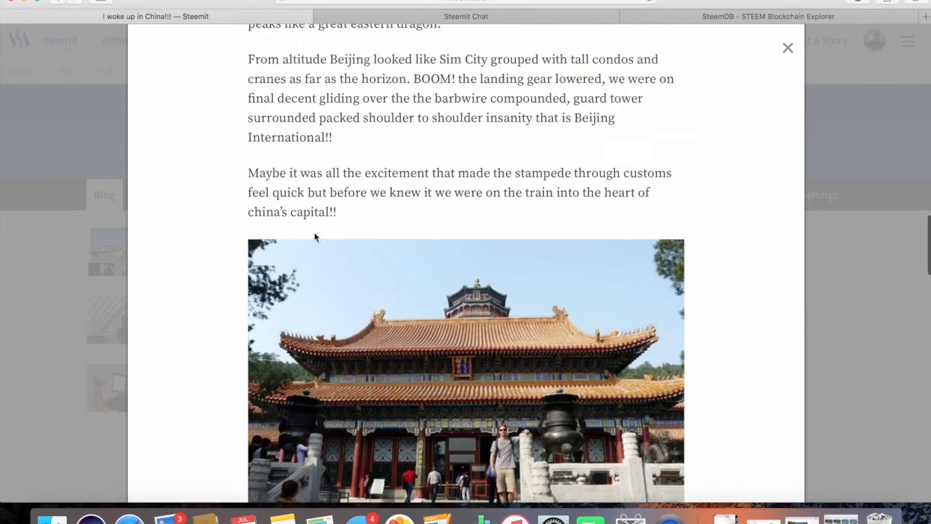
pyautogui.scroll(10, 315, 236)
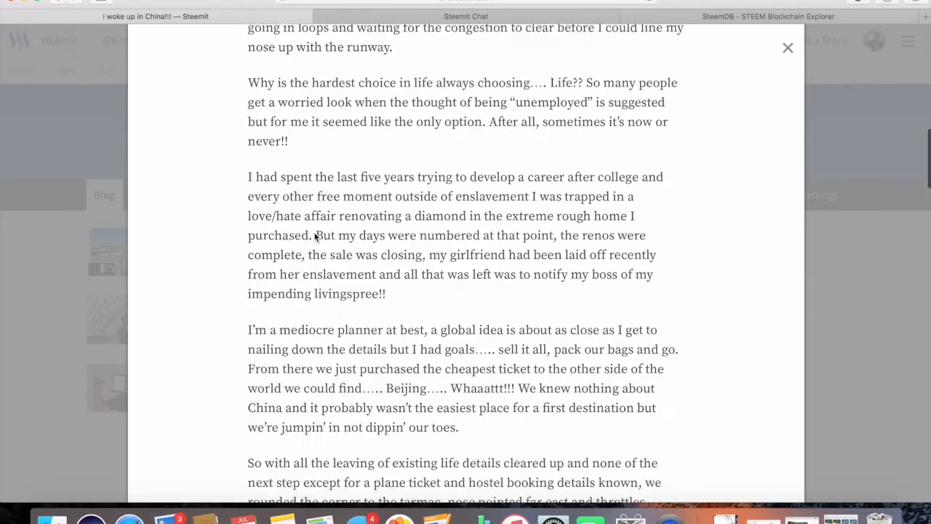
pyautogui.scroll(5, 315, 236)
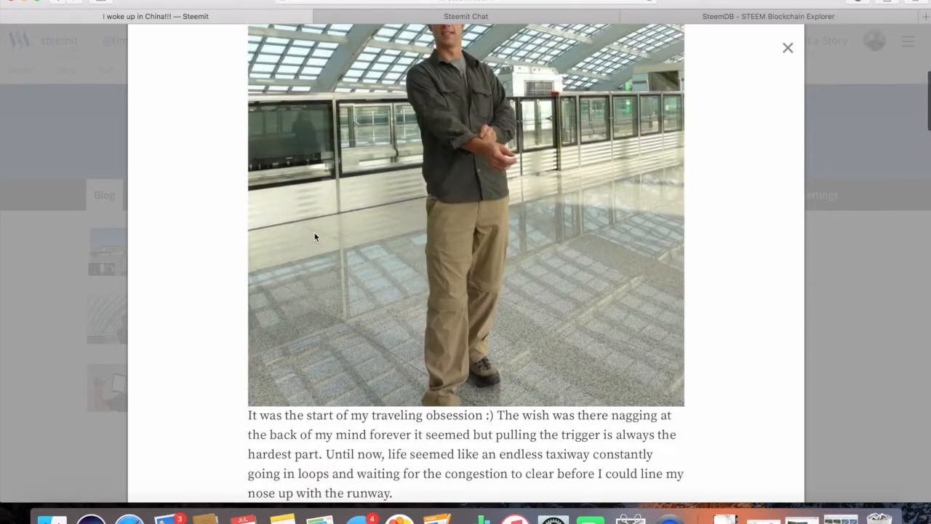
pyautogui.scroll(3, 315, 236)
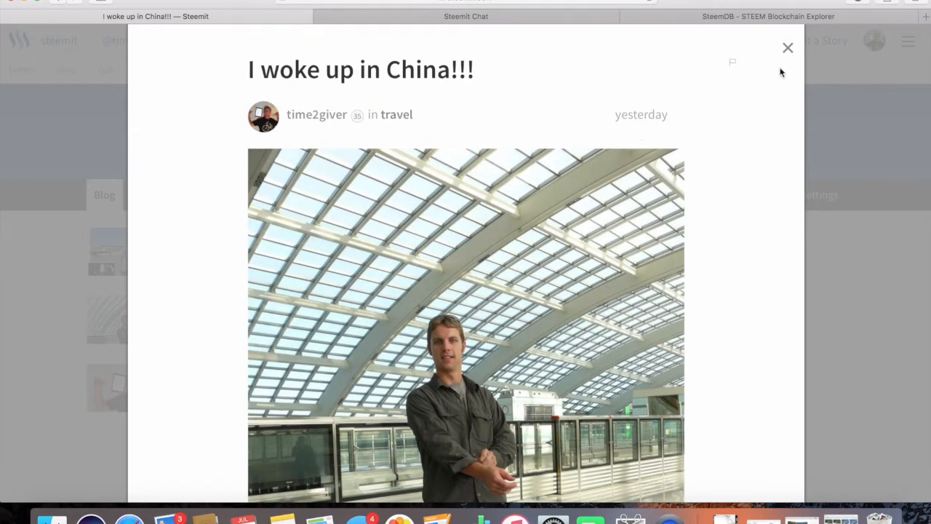
pyautogui.click(788, 50)
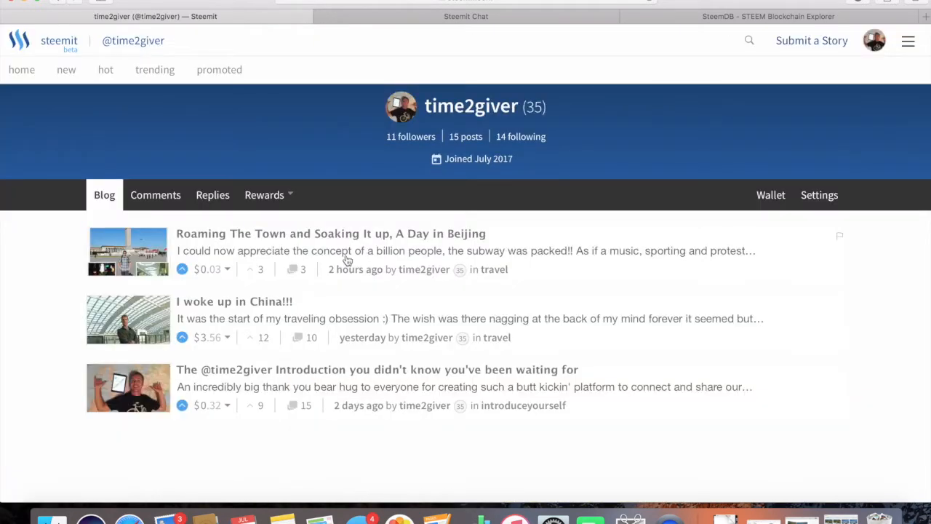
# Step: Open the post "Roaming The Town and Soaking It up, A Day in Beijing", examine its photo collages, and close it
pyautogui.click(248, 238)
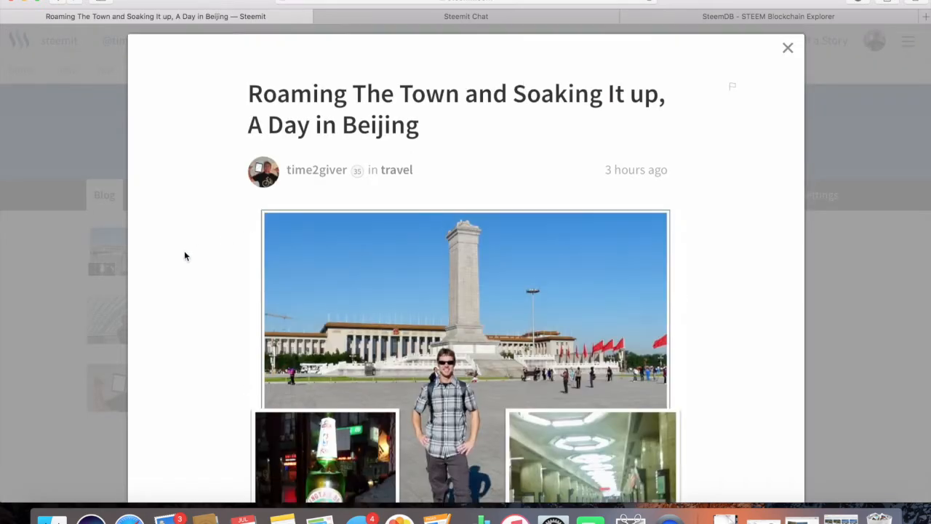
pyautogui.scroll(-4, 184, 250)
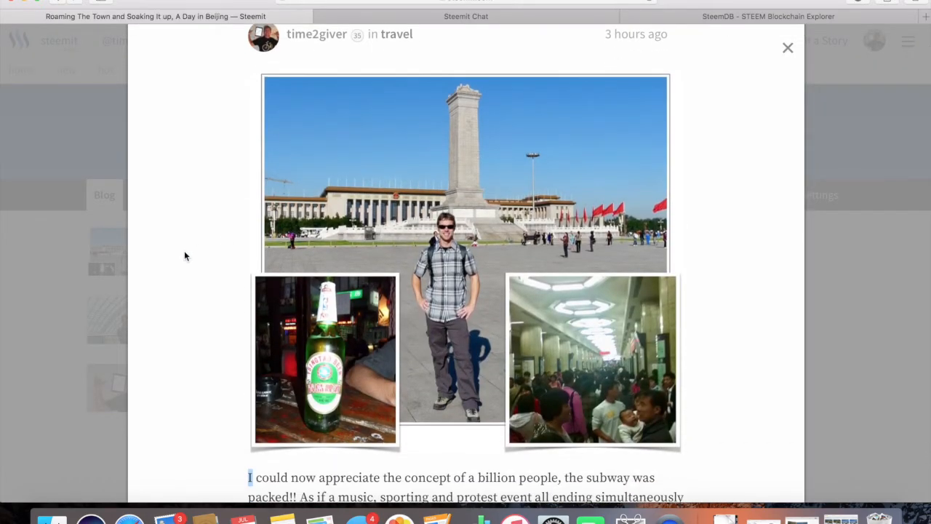
pyautogui.scroll(-2, 184, 251)
pyautogui.scroll(-3, 184, 251)
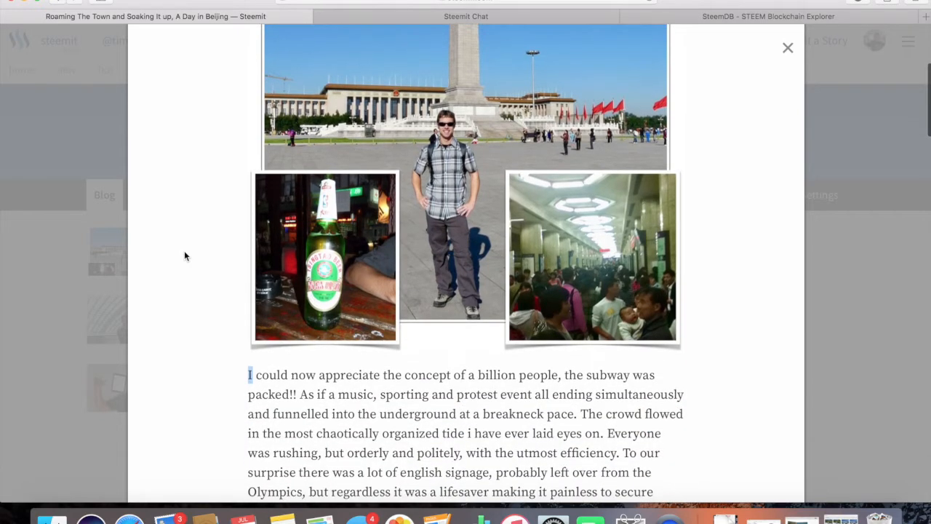
pyautogui.scroll(-10, 185, 255)
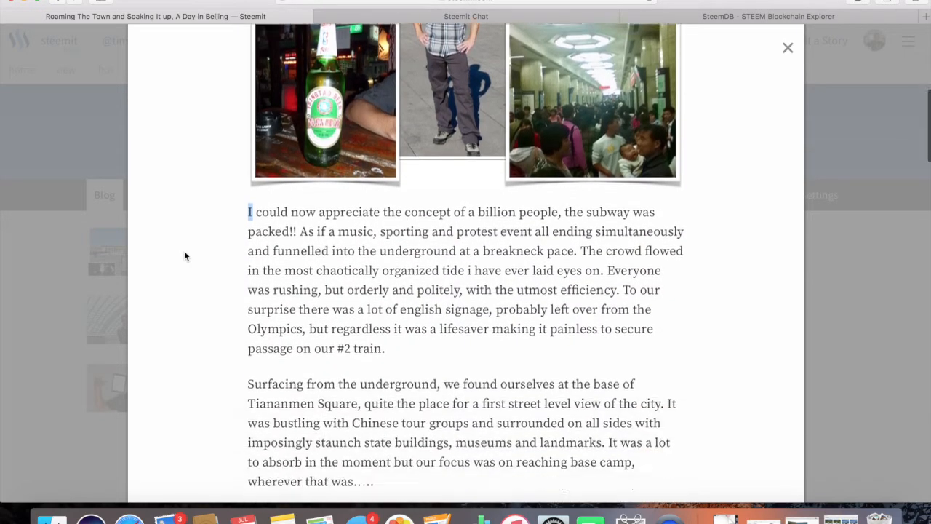
pyautogui.scroll(-12, 184, 256)
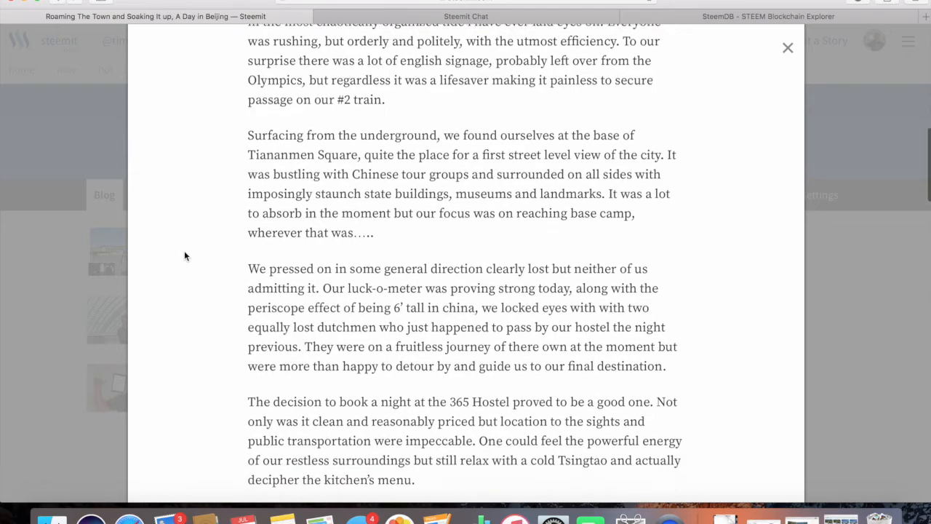
pyautogui.scroll(-3, 184, 256)
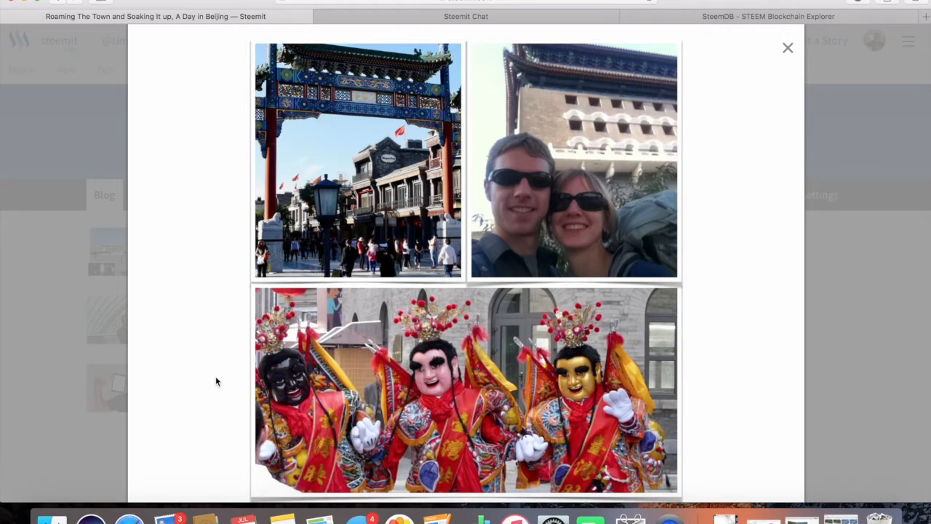
pyautogui.scroll(-6, 216, 381)
pyautogui.scroll(-15, 216, 381)
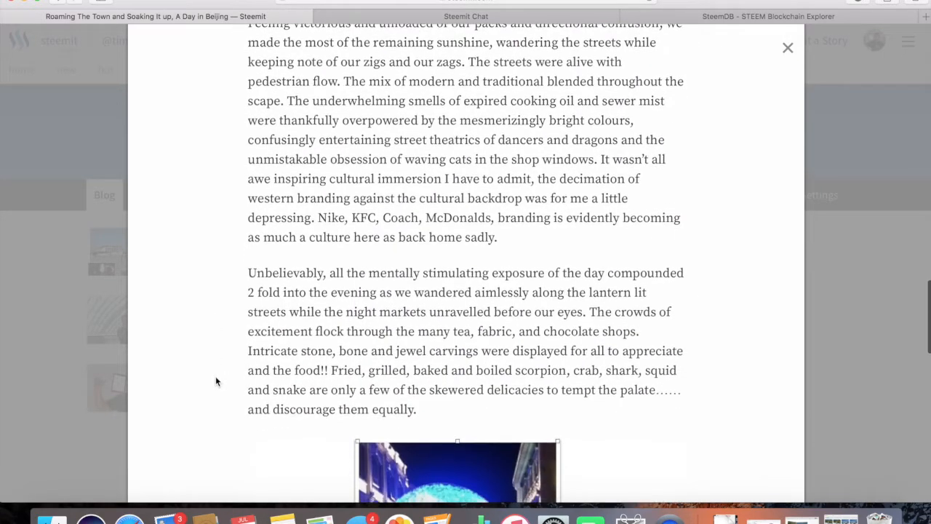
pyautogui.scroll(-4, 216, 377)
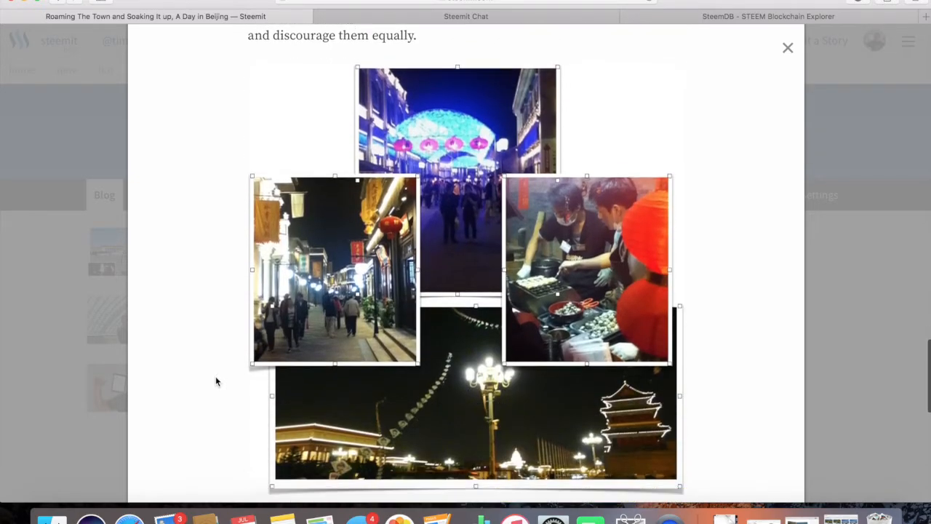
pyautogui.scroll(20, 216, 381)
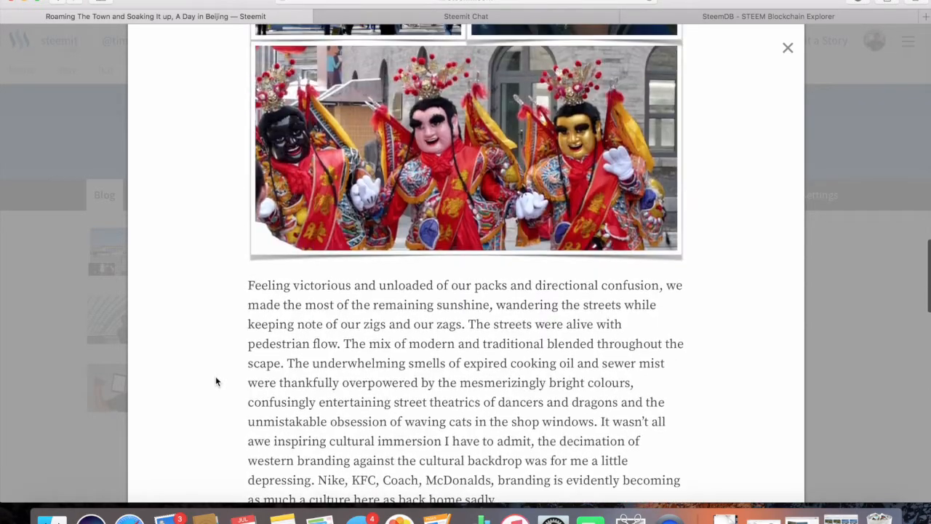
pyautogui.scroll(20, 216, 381)
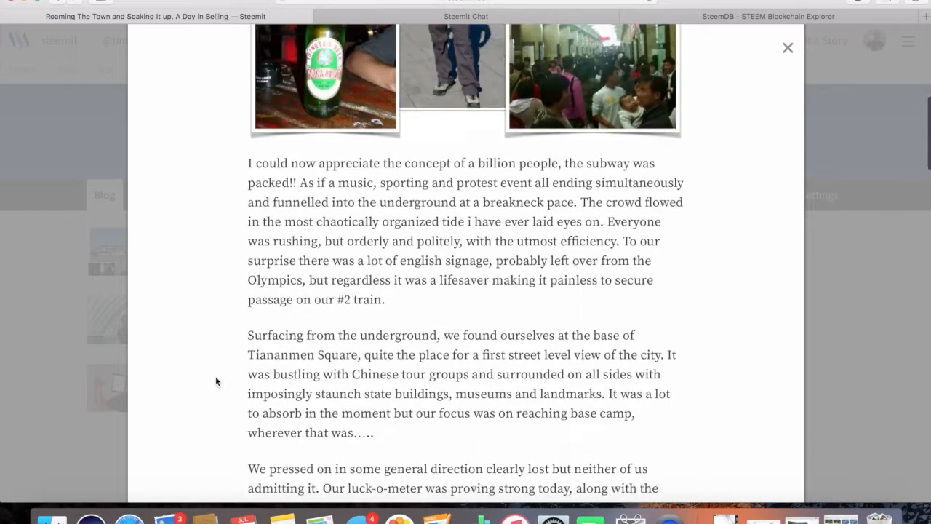
pyautogui.scroll(2, 216, 381)
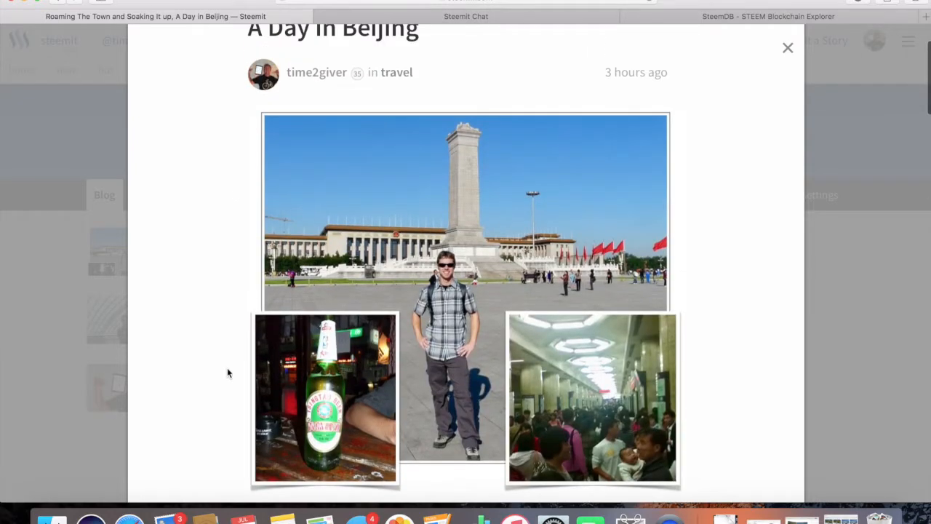
pyautogui.click(788, 48)
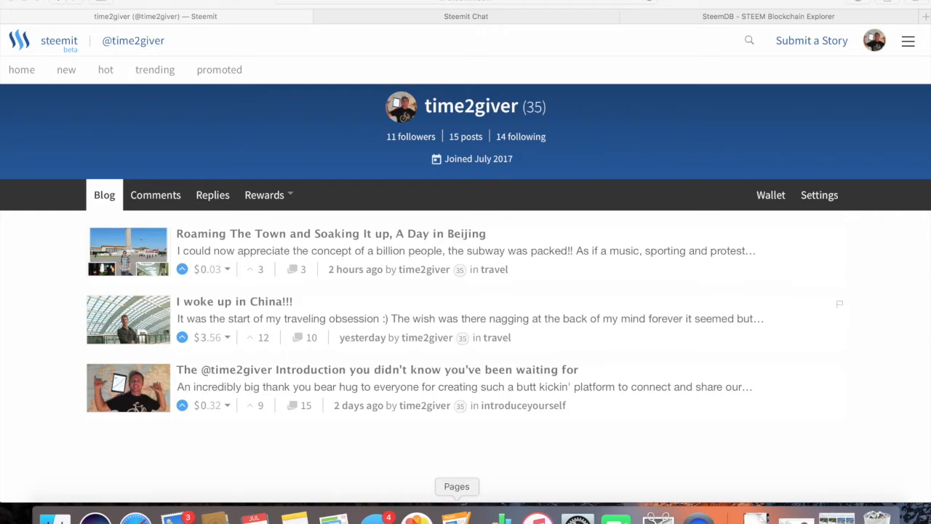
# Step: Switch to Pages and create a new document from the School Poster Small template under Flyers & Posters
pyautogui.click(457, 518)
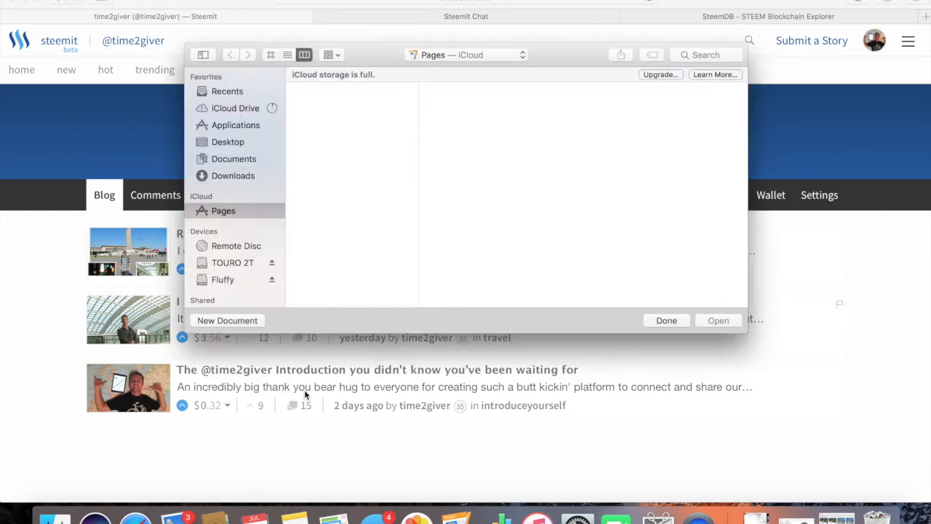
pyautogui.click(242, 323)
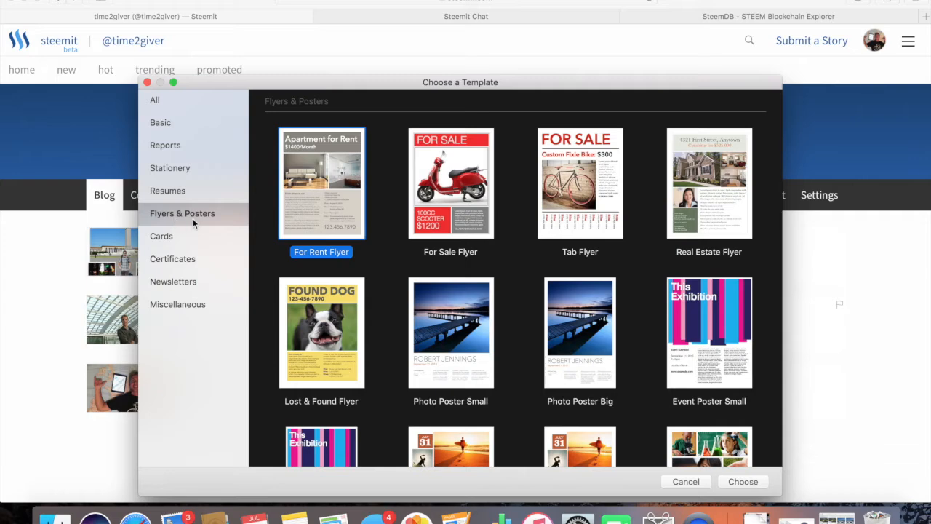
pyautogui.scroll(-5, 622, 356)
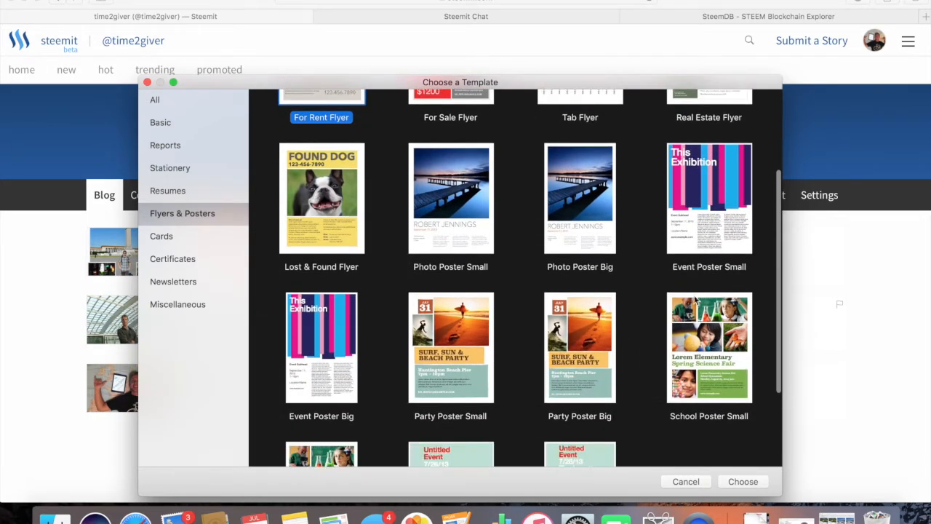
pyautogui.click(705, 333)
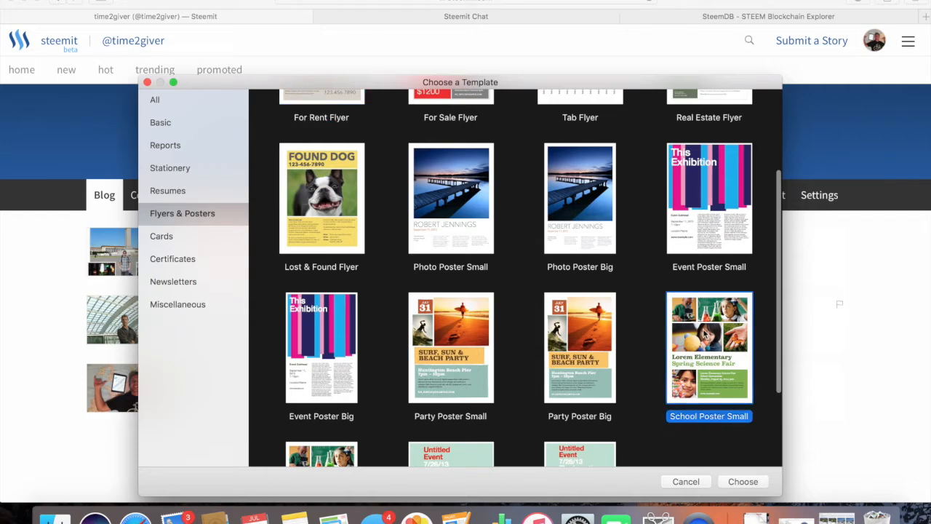
pyautogui.doubleClick(704, 334)
# Step: Delete the poster's "Lorem Elementary Spring Science Fair" title, the girl's photo below it, and the event text on the green box
pyautogui.scroll(-5, 424, 392)
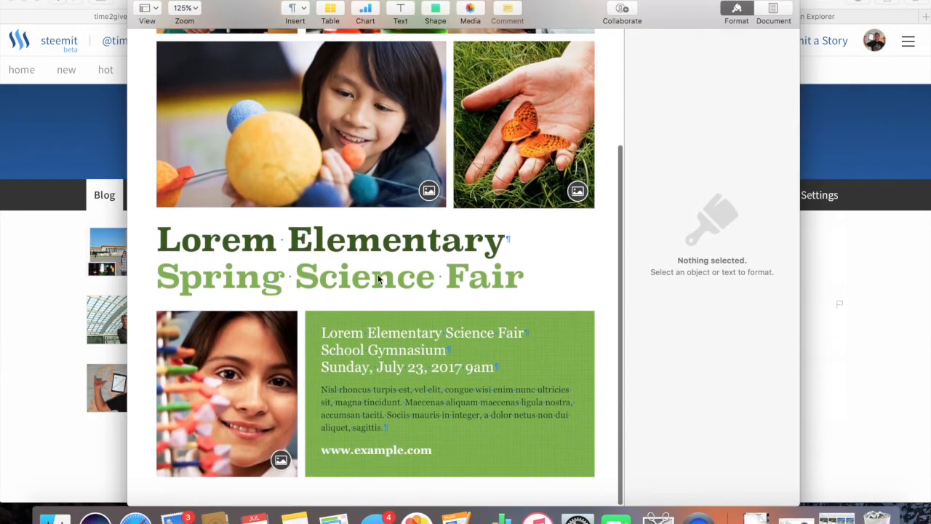
pyautogui.click(378, 279)
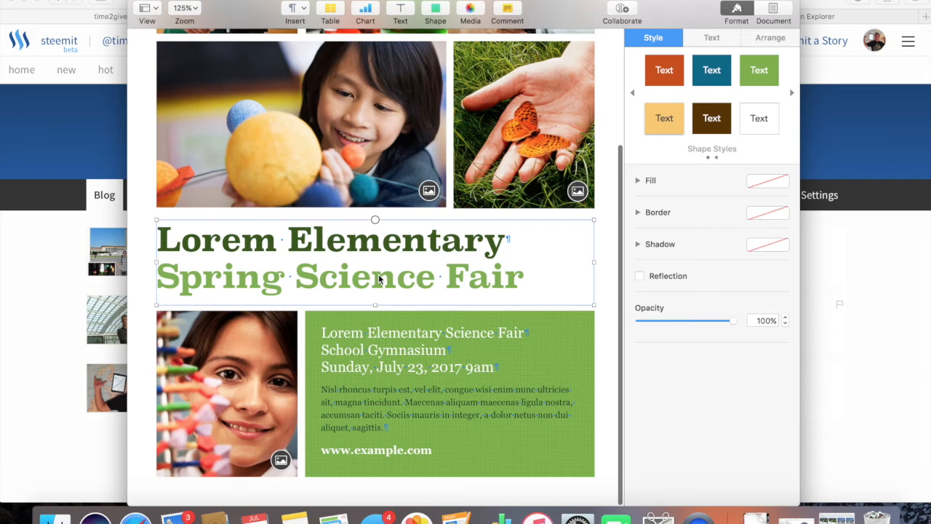
pyautogui.press('Delete')
pyautogui.click(213, 391)
pyautogui.press('Delete')
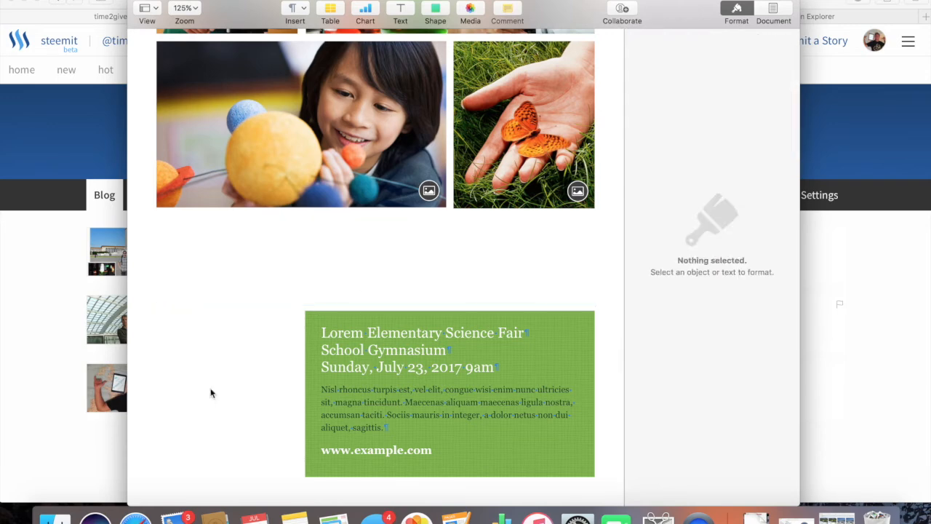
pyautogui.click(383, 374)
pyautogui.press('Delete')
# Step: Unlock the green background box at the poster's bottom and delete it
pyautogui.click(382, 374)
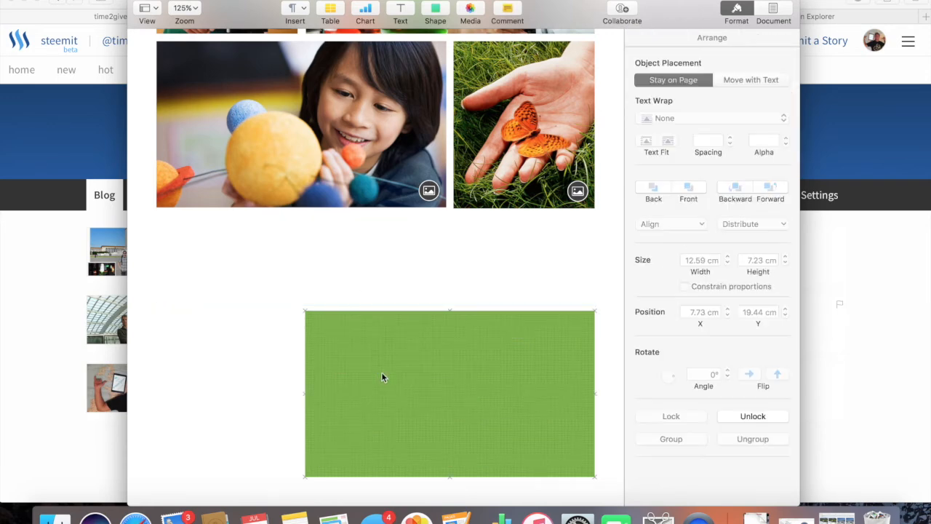
pyautogui.rightClick(384, 376)
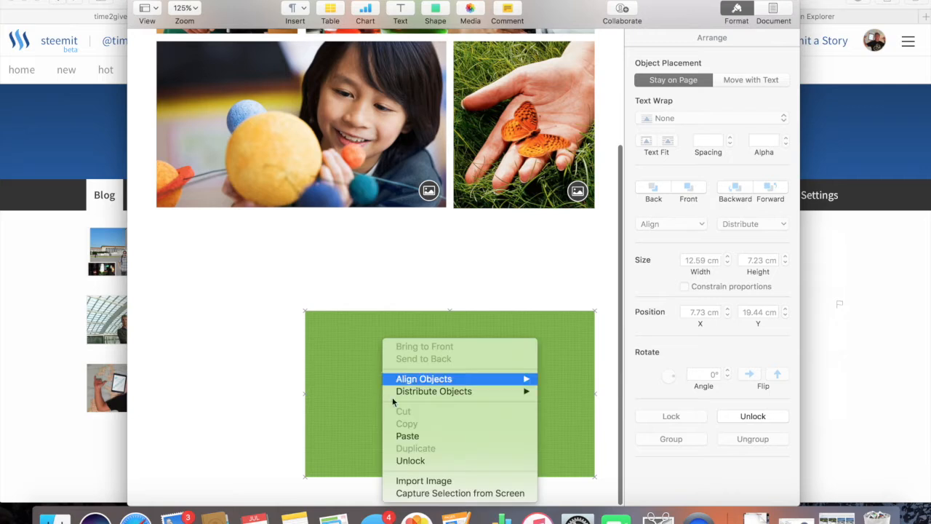
pyautogui.click(411, 463)
pyautogui.press('Delete')
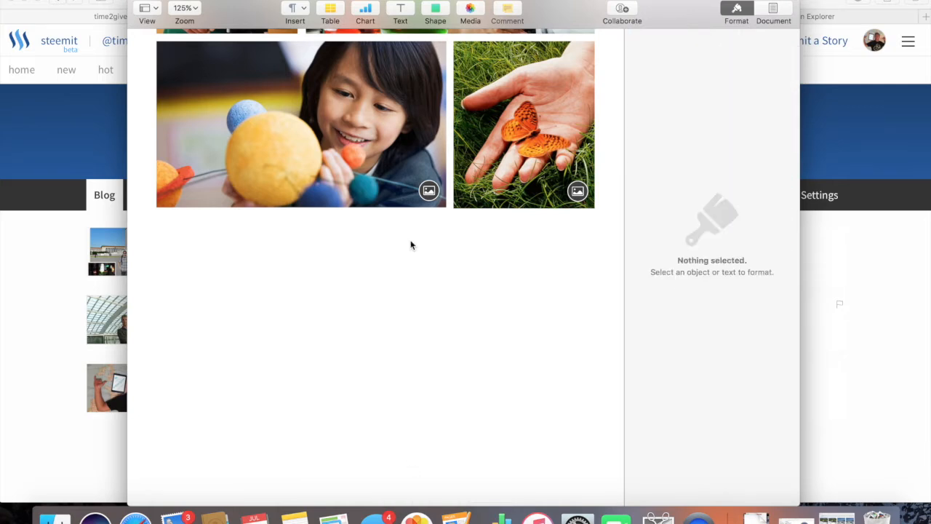
pyautogui.scroll(5, 411, 245)
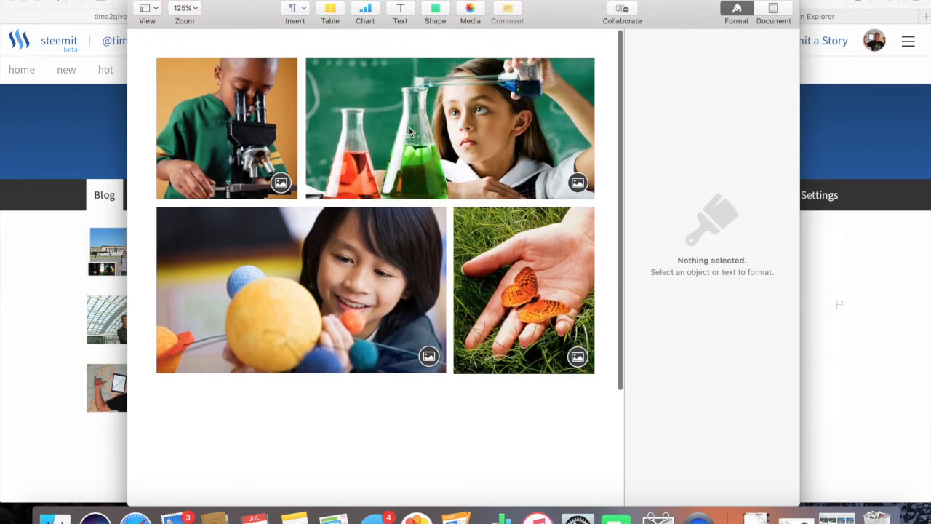
# Step: Shift the Pages window aside and bring up the Photos window next to the poster's picture placeholders
pyautogui.moveTo(252, 14); pyautogui.dragTo(401, 25)
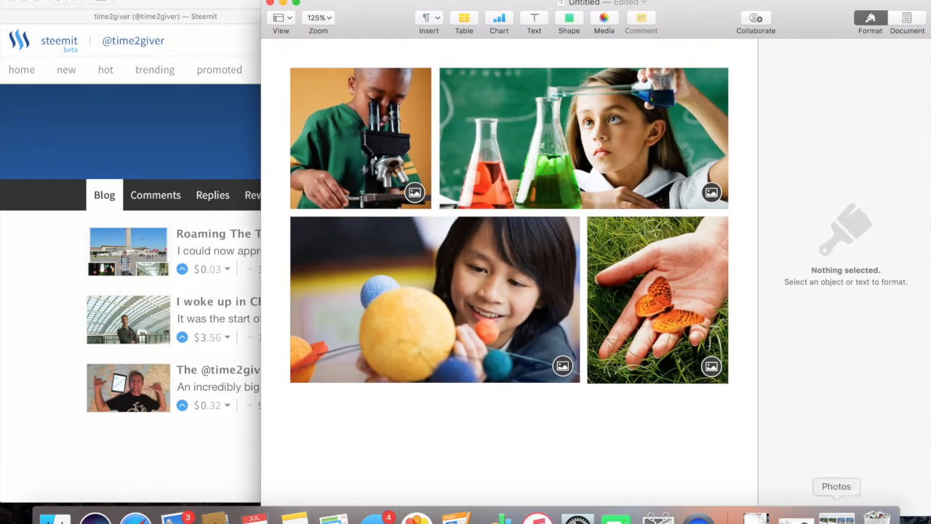
pyautogui.click(835, 518)
pyautogui.moveTo(466, 185); pyautogui.dragTo(301, 140)
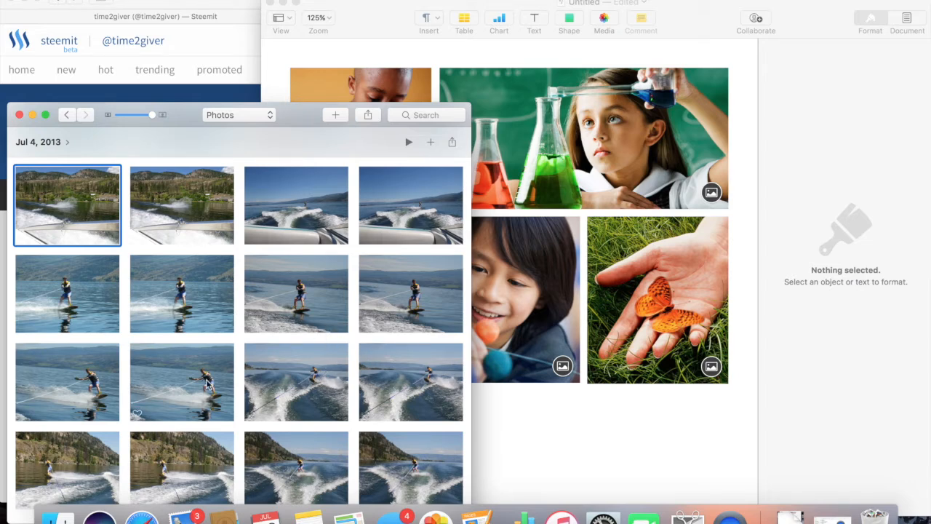
# Step: Fill all four picture placeholders with wakeboarding photos from the Jul 4, 2013 collection, and minimize Photos
pyautogui.moveTo(188, 374); pyautogui.dragTo(664, 286)
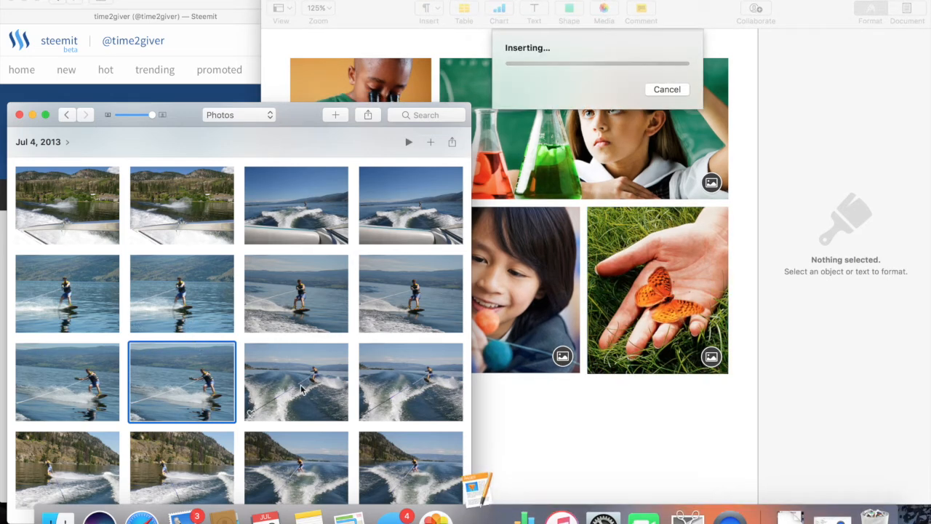
pyautogui.moveTo(306, 398); pyautogui.dragTo(518, 286)
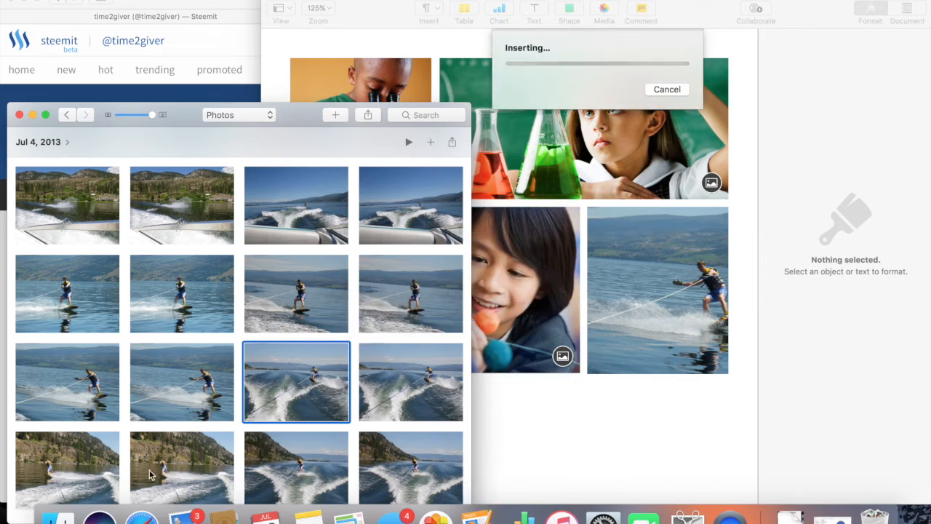
pyautogui.moveTo(149, 474); pyautogui.dragTo(157, 212)
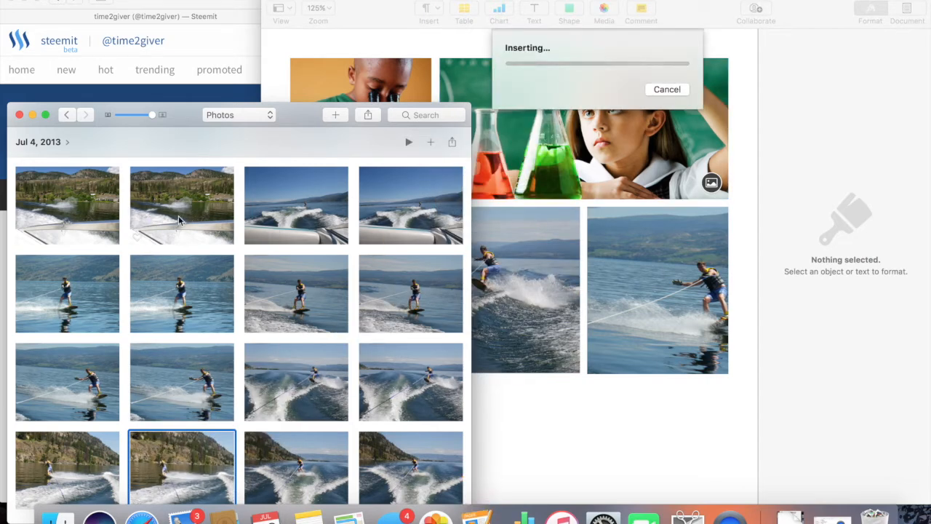
pyautogui.moveTo(178, 220); pyautogui.dragTo(333, 81)
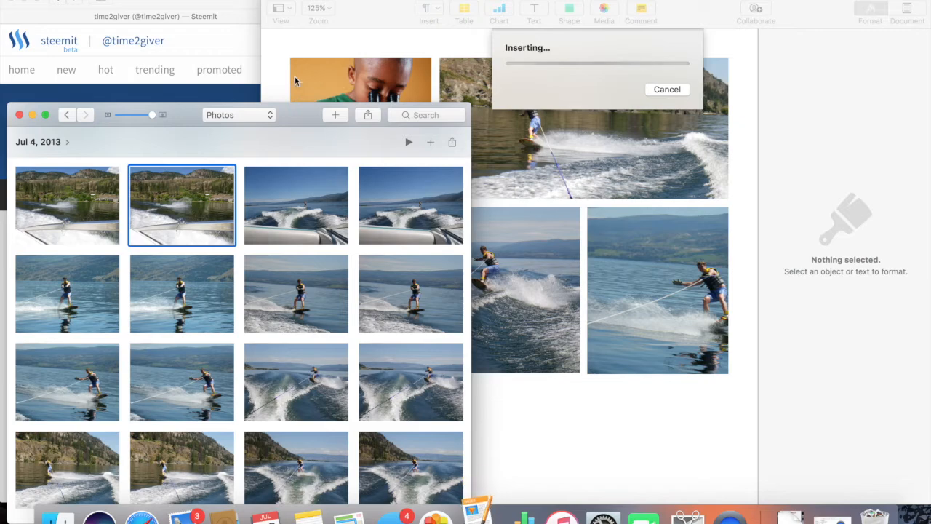
pyautogui.click(32, 115)
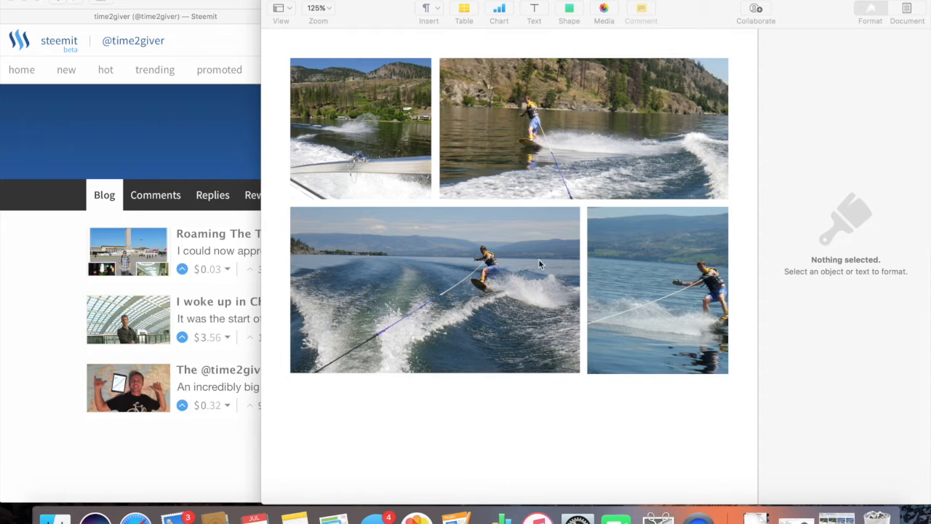
# Step: Edit the mask of the tall close-up wakeboarder photo, enlarging the image slightly and shifting it so the rider is centred
pyautogui.click(673, 312)
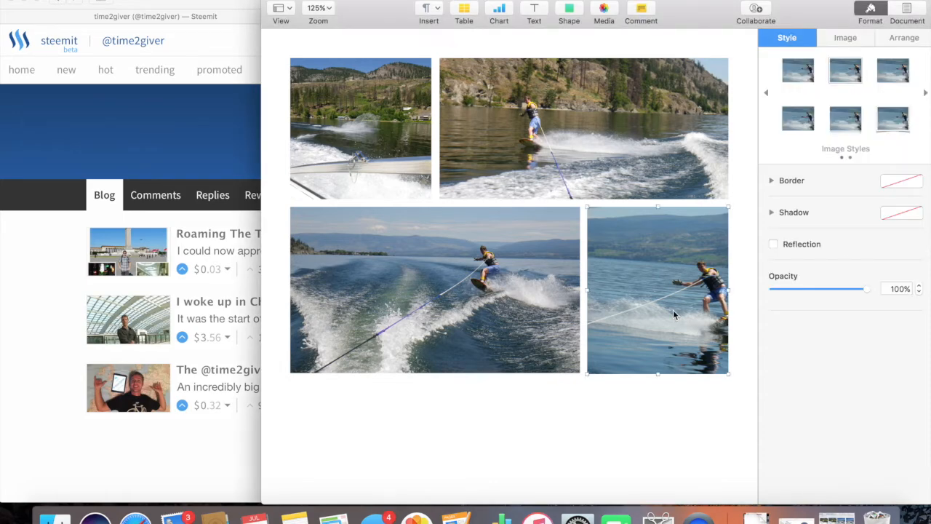
pyautogui.click(844, 38)
pyautogui.click(845, 148)
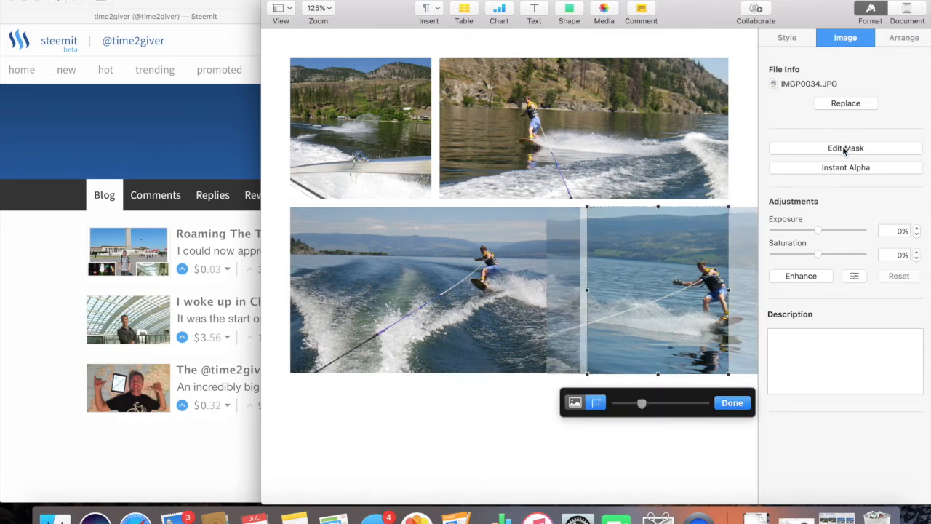
pyautogui.moveTo(692, 292); pyautogui.dragTo(655, 301)
pyautogui.moveTo(644, 408)
pyautogui.mouseDown()
pyautogui.moveTo(694, 410)
pyautogui.moveTo(662, 416)
pyautogui.moveTo(648, 406)
pyautogui.mouseUp()
pyautogui.moveTo(638, 319); pyautogui.dragTo(647, 326)
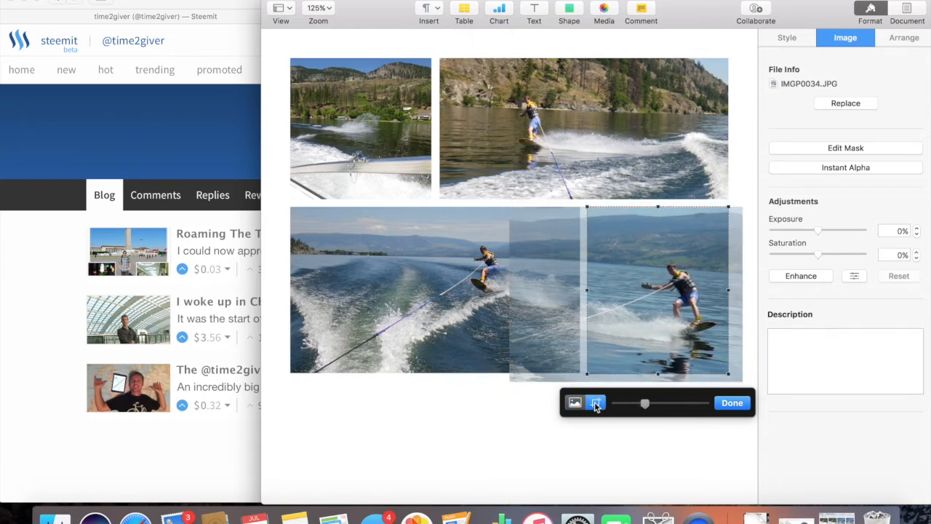
# Step: Extend the close-up photo's mask downward, enlarge the image to fill it, and reposition the rider within the frame
pyautogui.moveTo(658, 375); pyautogui.dragTo(659, 406)
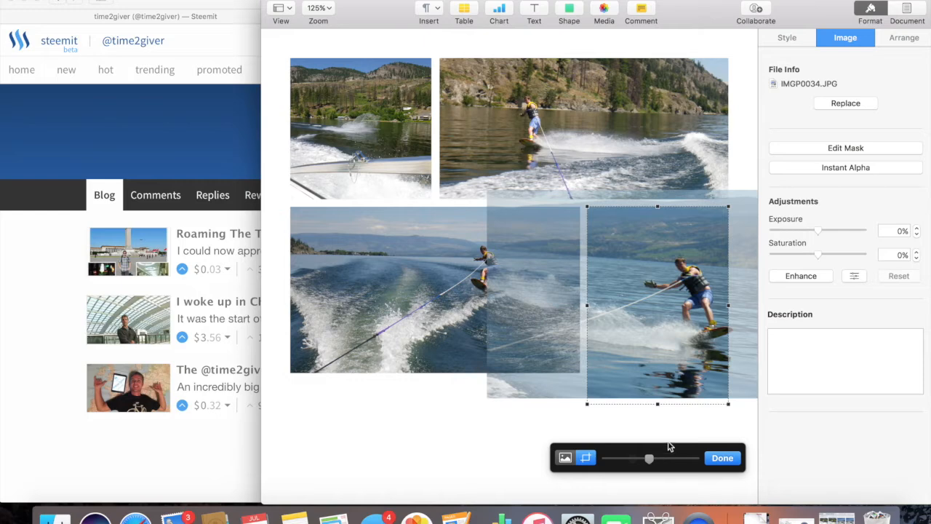
pyautogui.moveTo(650, 460); pyautogui.dragTo(657, 459)
pyautogui.click(667, 334)
pyautogui.moveTo(666, 334); pyautogui.dragTo(655, 335)
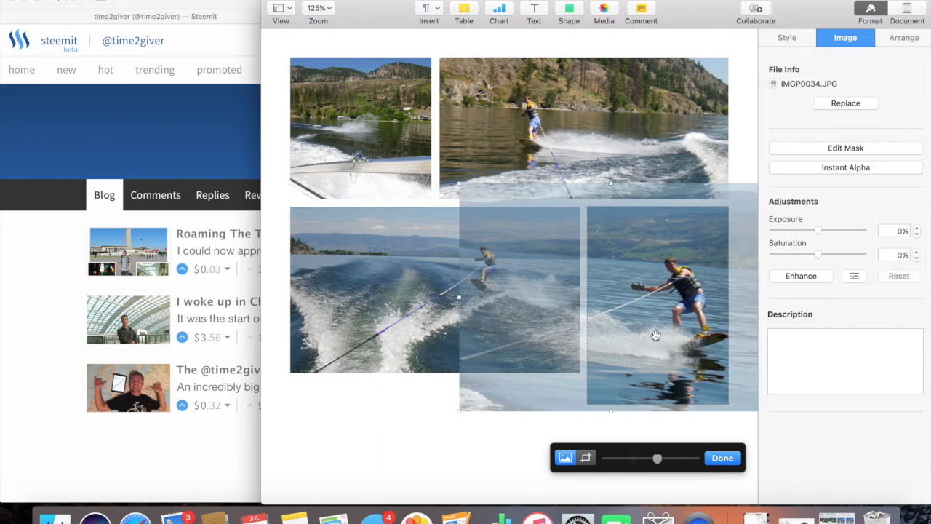
pyautogui.click(528, 442)
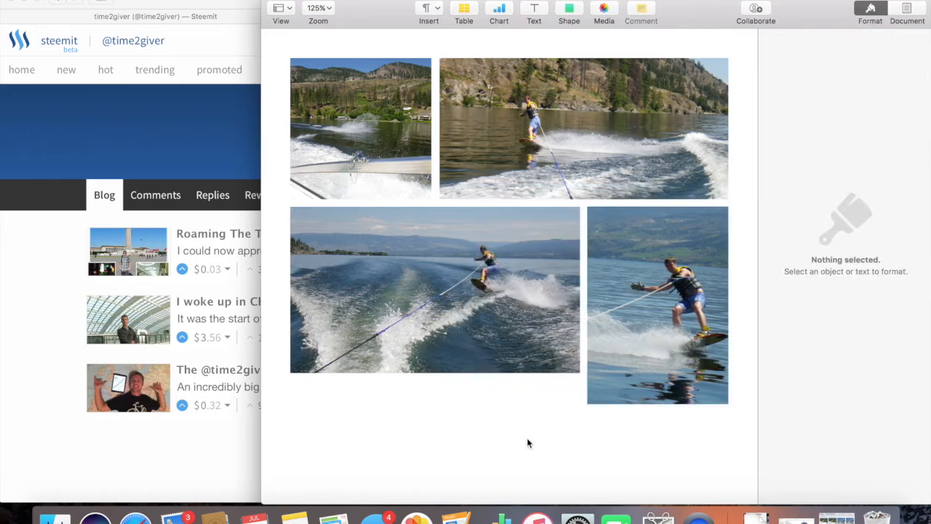
# Step: Lower the wide wake photo slightly, shift its image down inside the mask, and extend the mask to about 12.6 × 7.6 cm
pyautogui.click(425, 269)
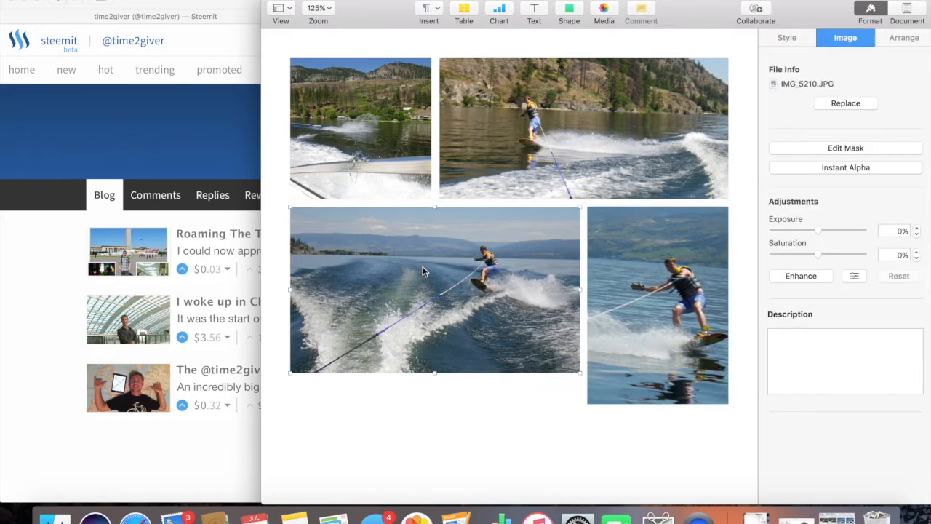
pyautogui.moveTo(418, 229); pyautogui.dragTo(418, 239)
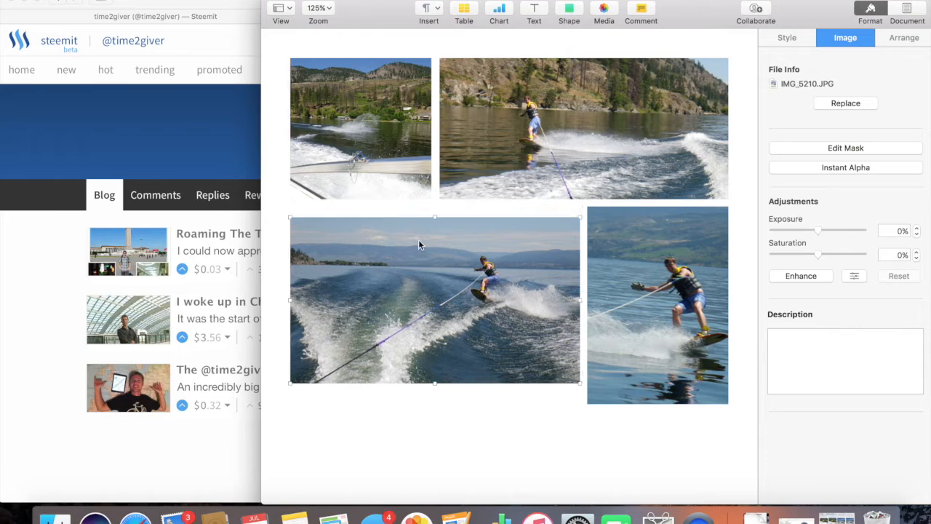
pyautogui.rightClick(482, 297)
pyautogui.doubleClick(442, 316)
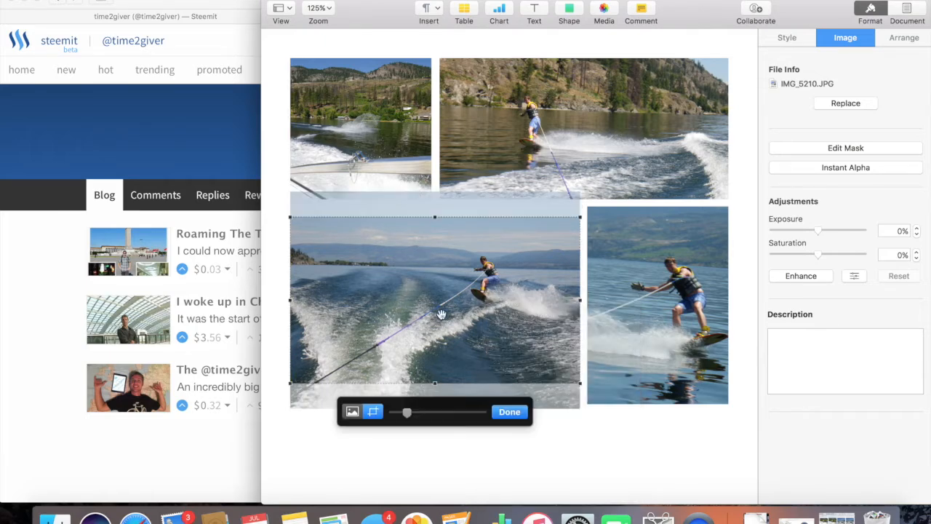
pyautogui.click(425, 298)
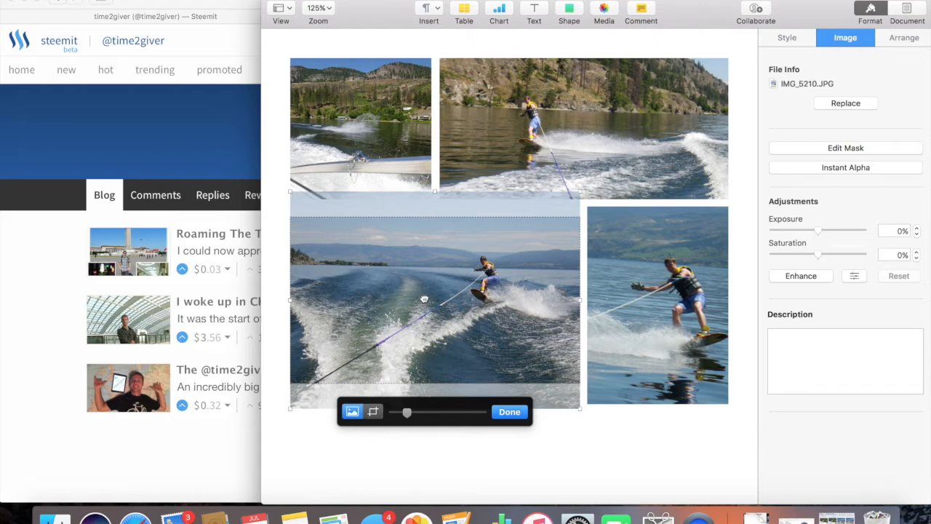
pyautogui.moveTo(415, 284); pyautogui.dragTo(416, 309)
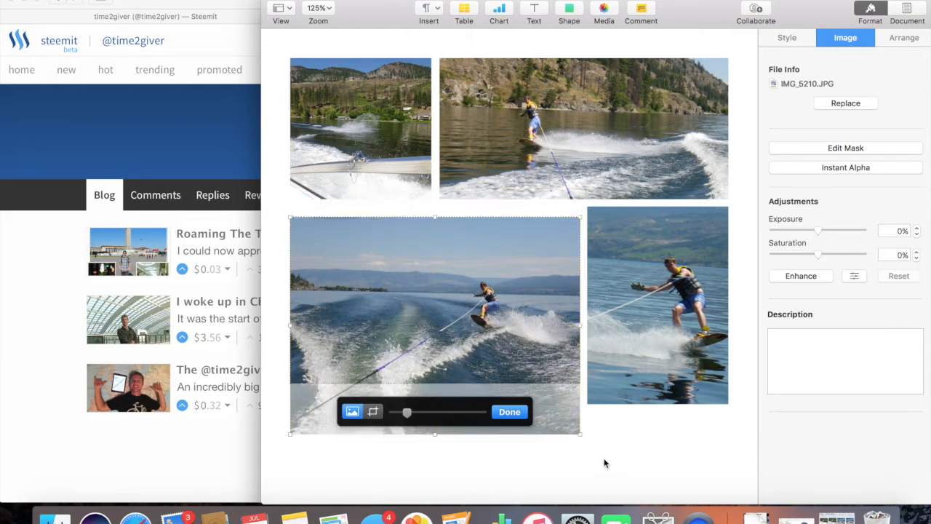
pyautogui.click(426, 381)
pyautogui.moveTo(435, 383); pyautogui.dragTo(434, 391)
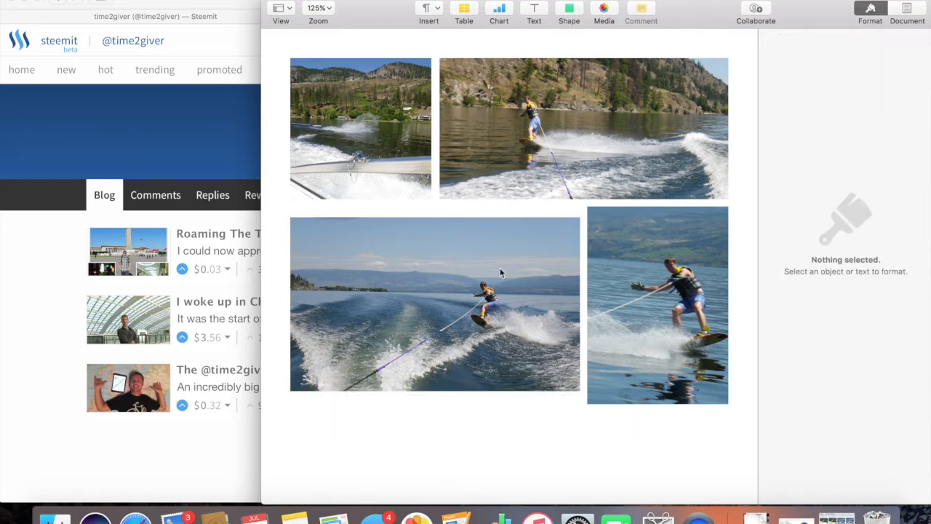
# Step: Shift the hillside wakeboarding photo down within its mask to show more of the hill above the rider
pyautogui.click(533, 151)
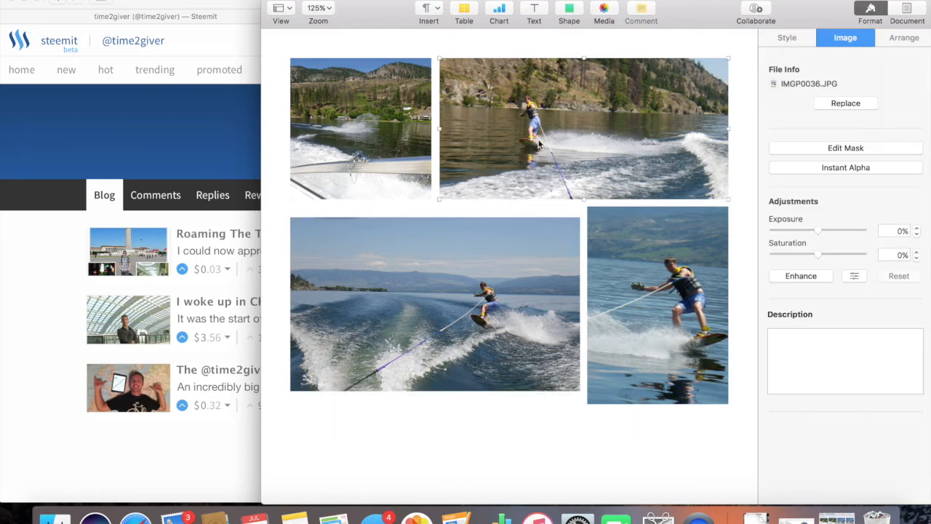
pyautogui.doubleClick(598, 110)
pyautogui.moveTo(587, 111); pyautogui.dragTo(586, 141)
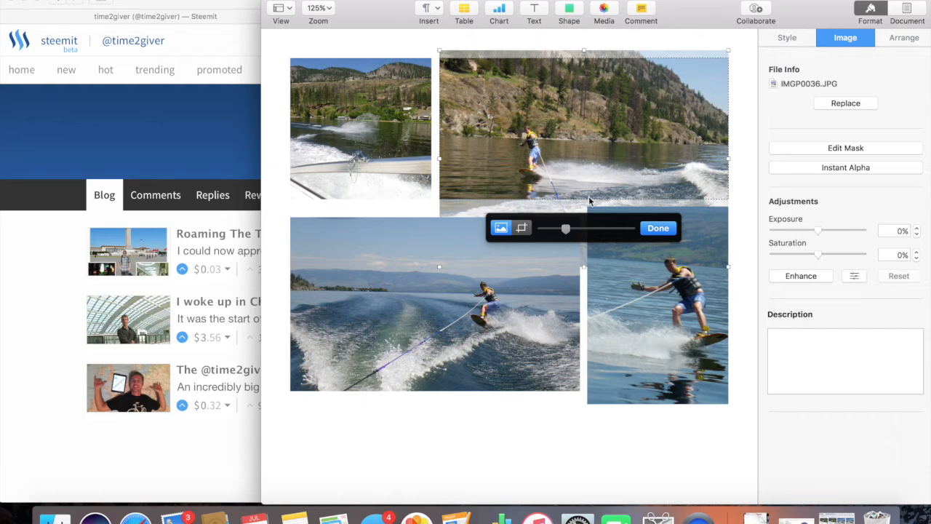
pyautogui.click(664, 229)
# Step: Zoom in on the boat photo within its mask and reposition it to show the spray and shoreline
pyautogui.click(365, 157)
pyautogui.doubleClick(365, 157)
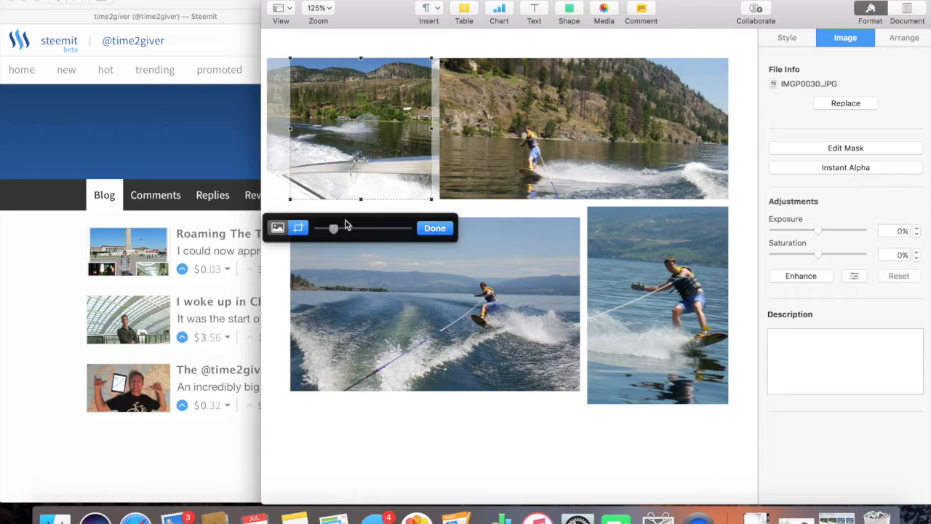
pyautogui.moveTo(336, 230); pyautogui.dragTo(360, 230)
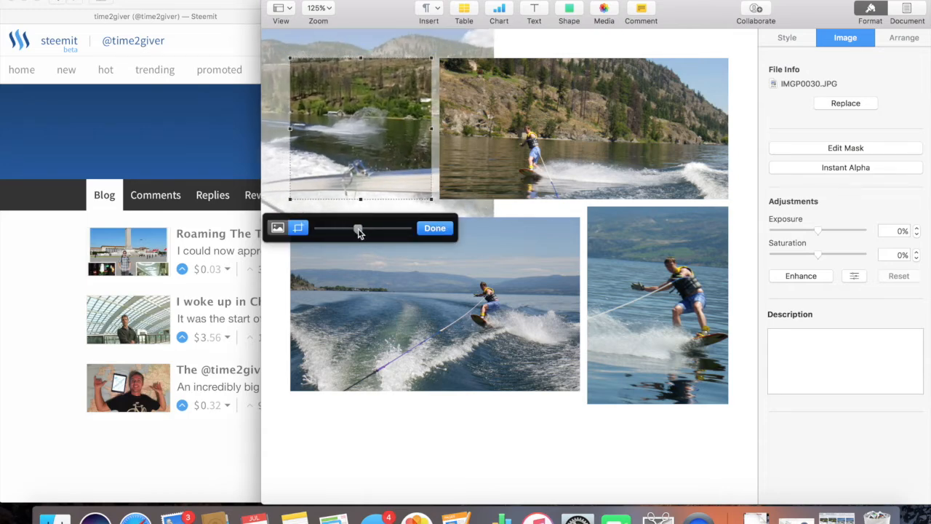
pyautogui.moveTo(348, 156); pyautogui.dragTo(360, 177)
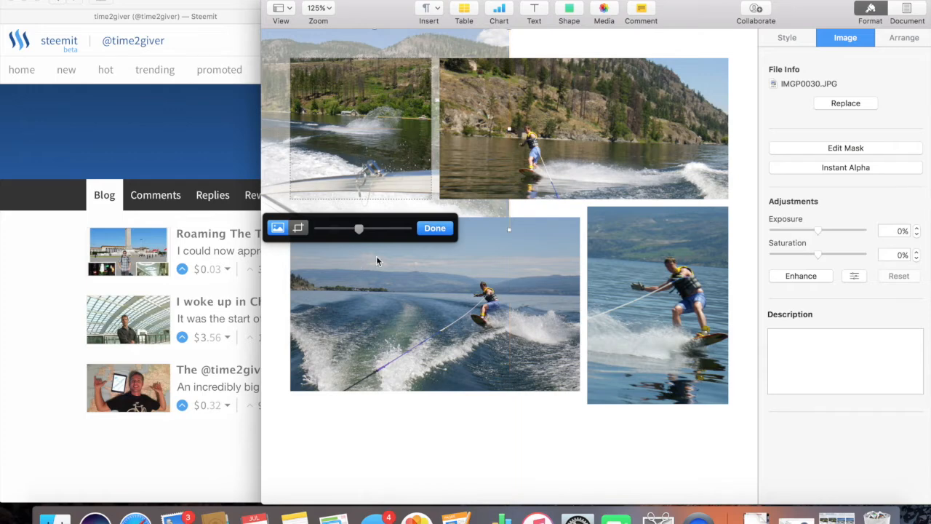
pyautogui.click(431, 229)
# Step: Enlarge the boat photo to about 8.35 cm square, and enlarge the hillside and close-up photos so the pictures overlap
pyautogui.moveTo(431, 199); pyautogui.dragTo(483, 217)
pyautogui.click(535, 178)
pyautogui.moveTo(583, 199); pyautogui.dragTo(583, 216)
pyautogui.click(628, 284)
pyautogui.moveTo(587, 305); pyautogui.dragTo(567, 304)
# Step: Move the close-up photo over the other pictures and shrink it to about 6.4 × 9 cm, and reduce the hillside photo slightly
pyautogui.click(517, 278)
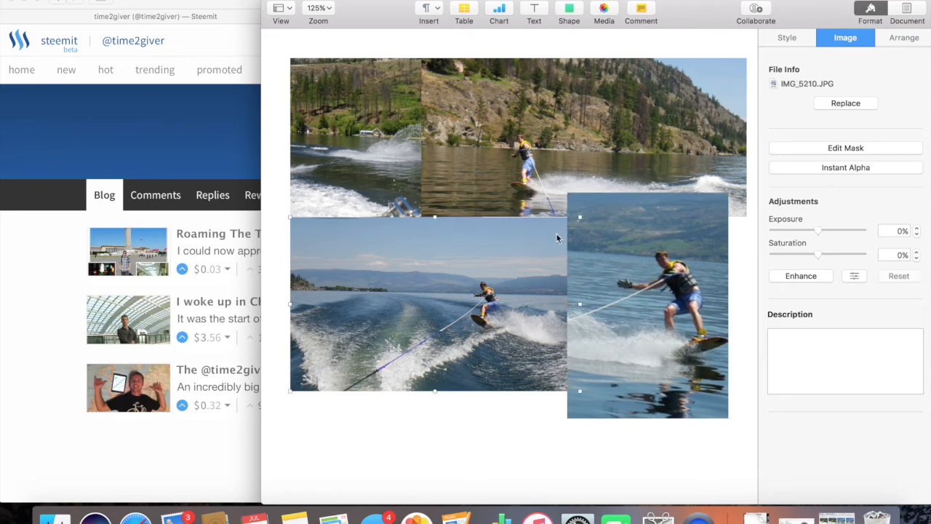
pyautogui.click(903, 37)
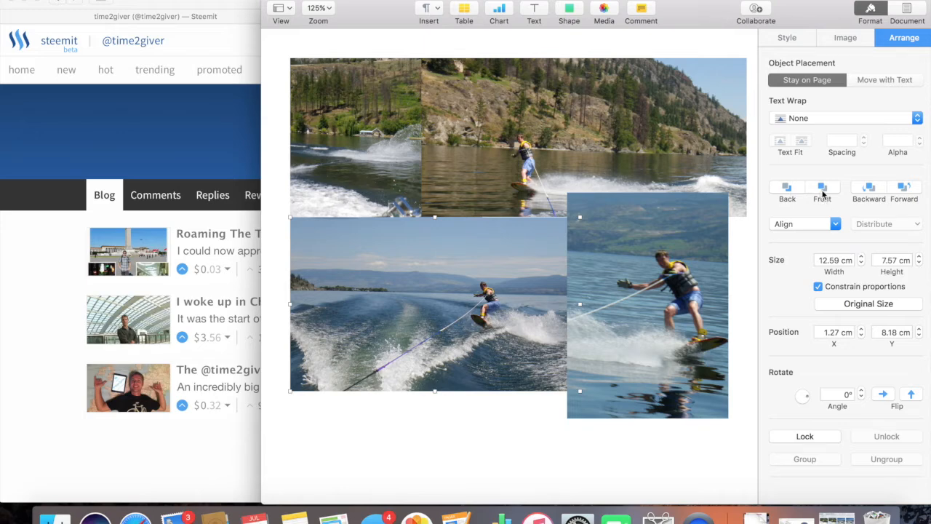
pyautogui.moveTo(640, 250); pyautogui.dragTo(607, 194)
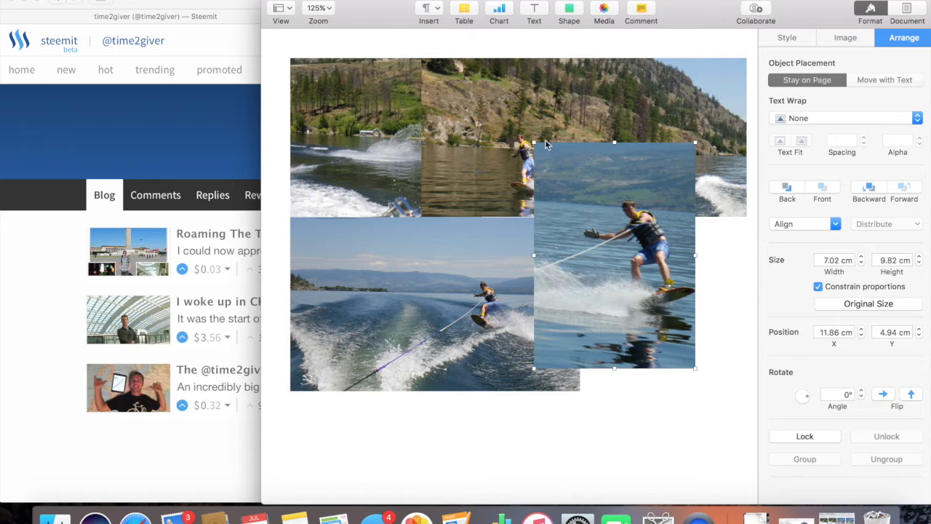
pyautogui.moveTo(535, 143); pyautogui.dragTo(551, 157)
pyautogui.click(576, 112)
pyautogui.moveTo(422, 215); pyautogui.dragTo(450, 203)
# Step: Bring the boat photo and the wide wake photo to the front, and move the close-up to about X 13.3 cm, Y 5.5 cm
pyautogui.click(368, 173)
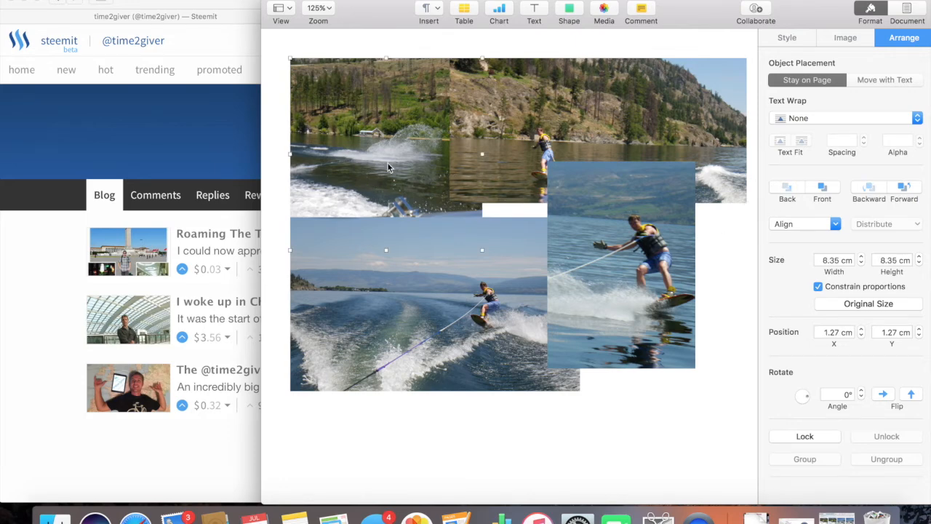
pyautogui.click(822, 188)
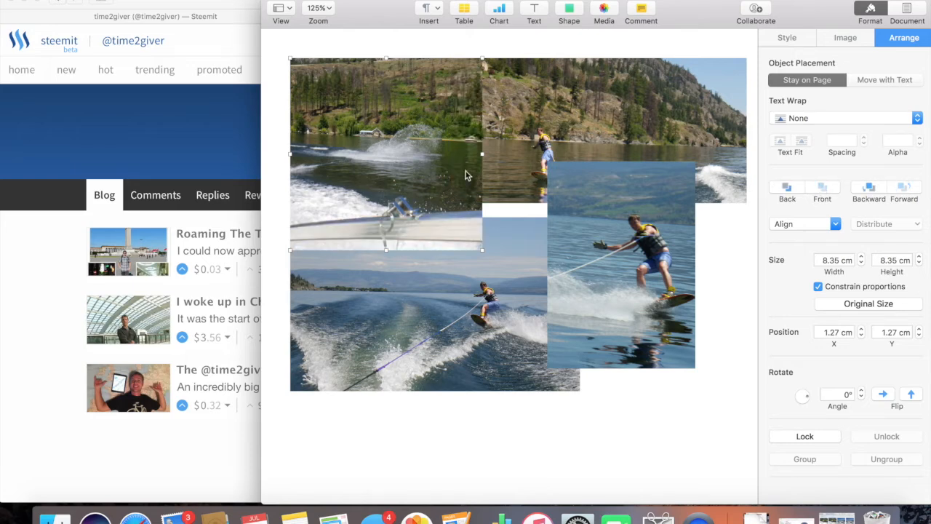
pyautogui.click(496, 266)
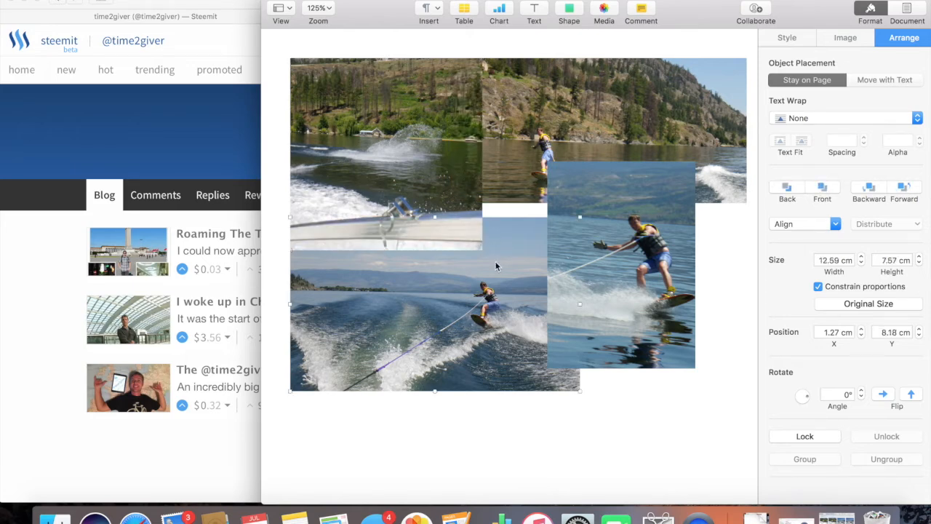
pyautogui.click(836, 190)
pyautogui.click(619, 233)
pyautogui.moveTo(618, 233); pyautogui.dragTo(637, 227)
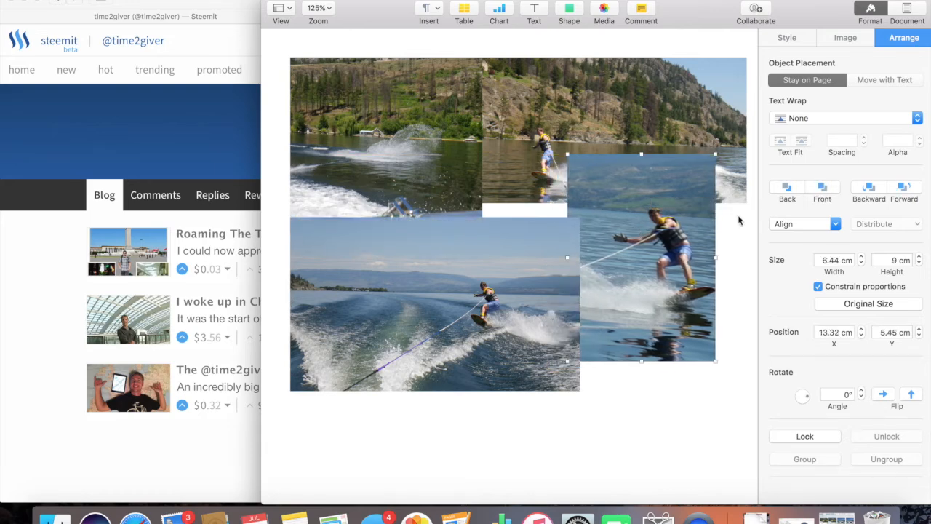
# Step: Bring the close-up photo to the front and move it to about X 12.2 cm, Y 6.7 cm
pyautogui.click(818, 190)
pyautogui.click(653, 387)
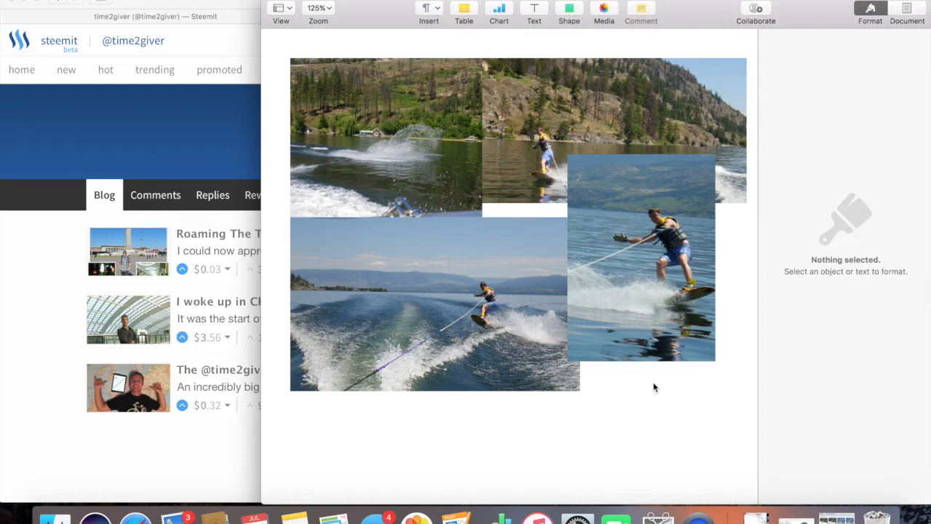
pyautogui.moveTo(618, 217); pyautogui.dragTo(596, 244)
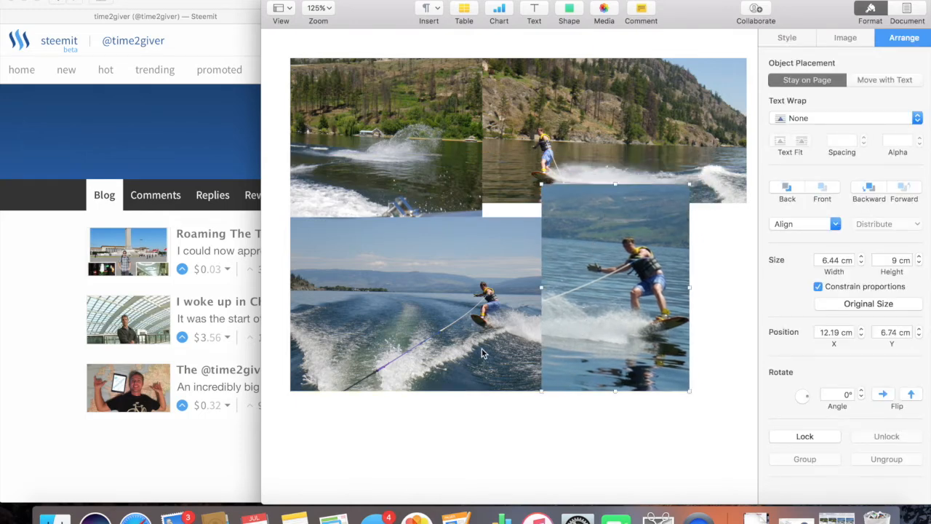
# Step: Move the wide wake photo down to about Y 8.9 cm and the hillside photo to about X 7.1 cm, Y 1 cm
pyautogui.moveTo(482, 353)
pyautogui.mouseDown()
pyautogui.moveTo(475, 346)
pyautogui.moveTo(475, 371)
pyautogui.moveTo(483, 364)
pyautogui.mouseUp()
pyautogui.click(661, 417)
pyautogui.moveTo(640, 82); pyautogui.dragTo(592, 92)
pyautogui.click(739, 260)
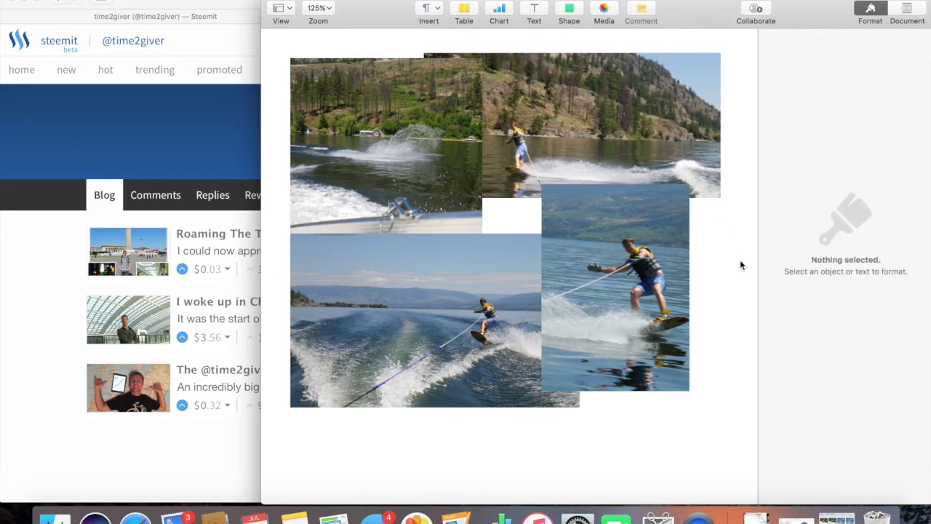
# Step: Apply the white-framed image style with the curled bottom shadow to all four photos
pyautogui.click(616, 148)
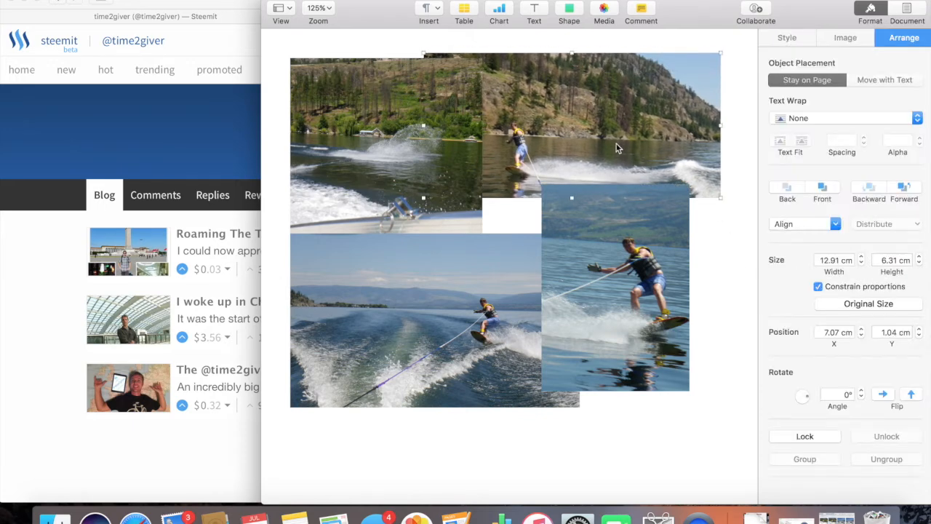
pyautogui.click(800, 37)
pyautogui.click(900, 123)
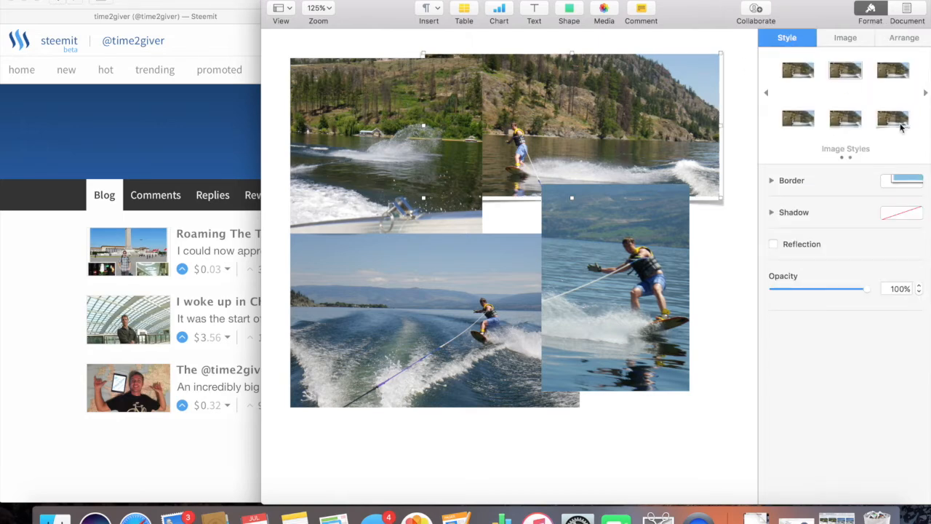
pyautogui.click(401, 210)
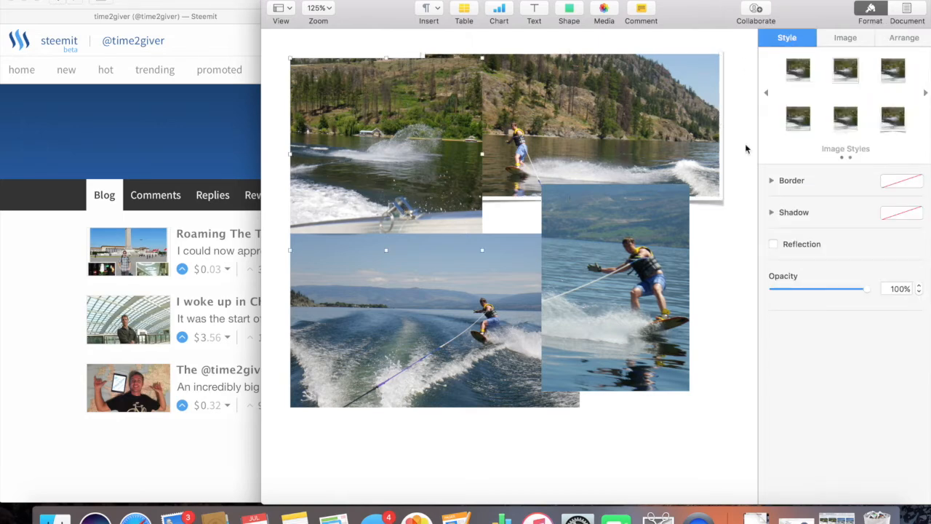
pyautogui.click(894, 118)
pyautogui.click(516, 329)
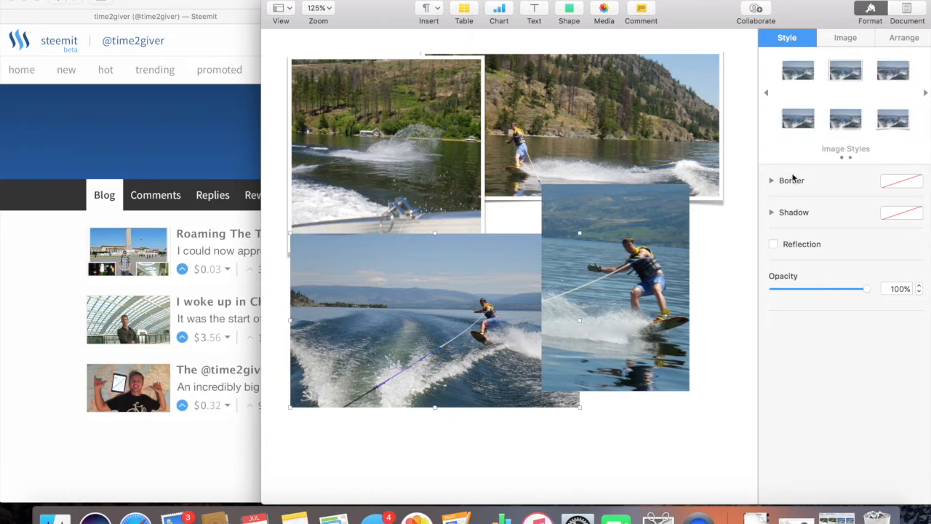
pyautogui.click(892, 124)
pyautogui.click(638, 291)
pyautogui.click(899, 124)
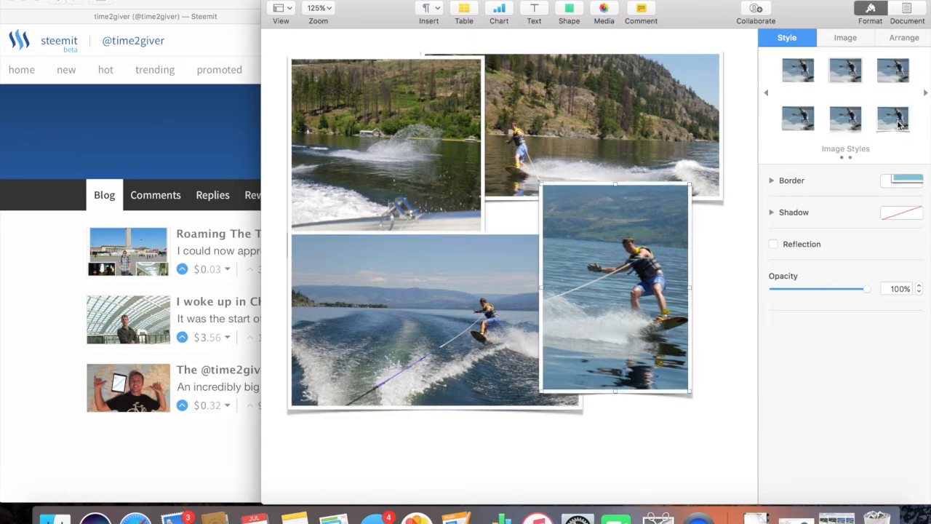
# Step: Try the other image styles, including the reflection, on the close-up photo and reapply the white frame with the curled shadow
pyautogui.click(845, 123)
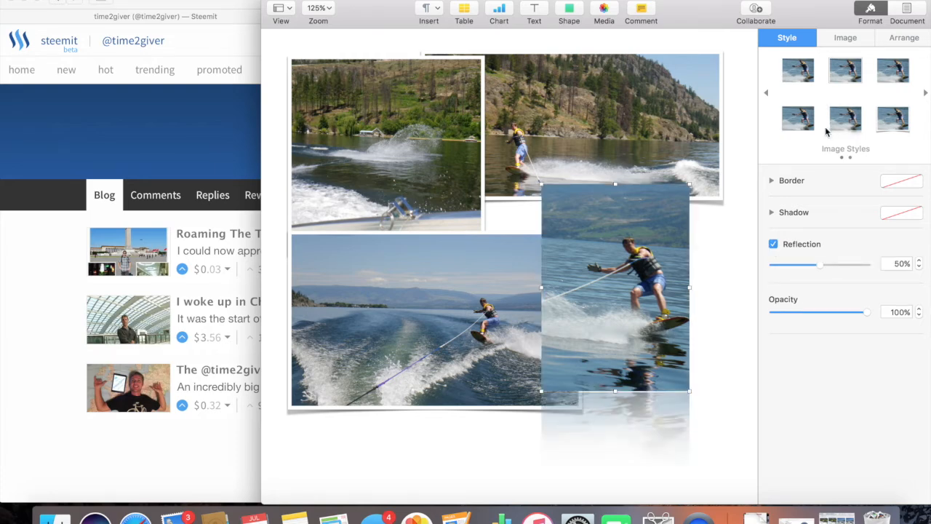
pyautogui.click(804, 119)
pyautogui.click(798, 73)
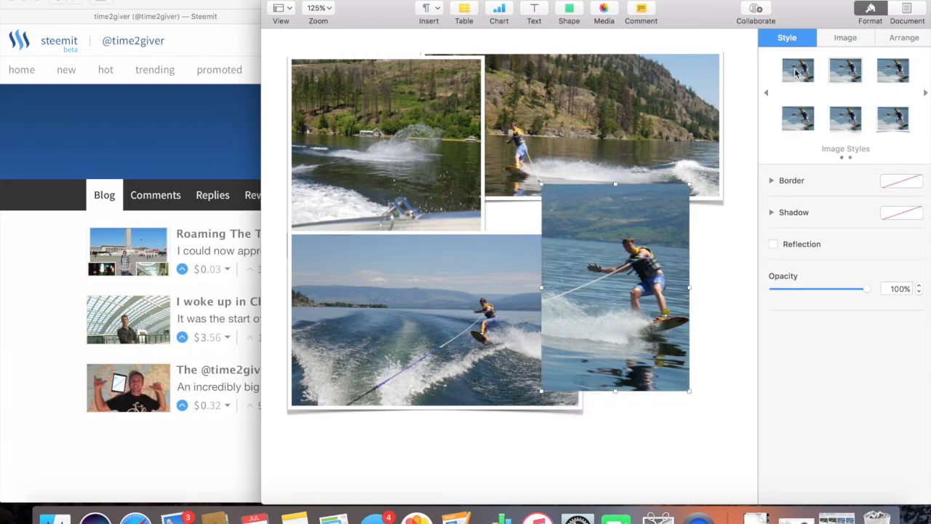
pyautogui.click(855, 73)
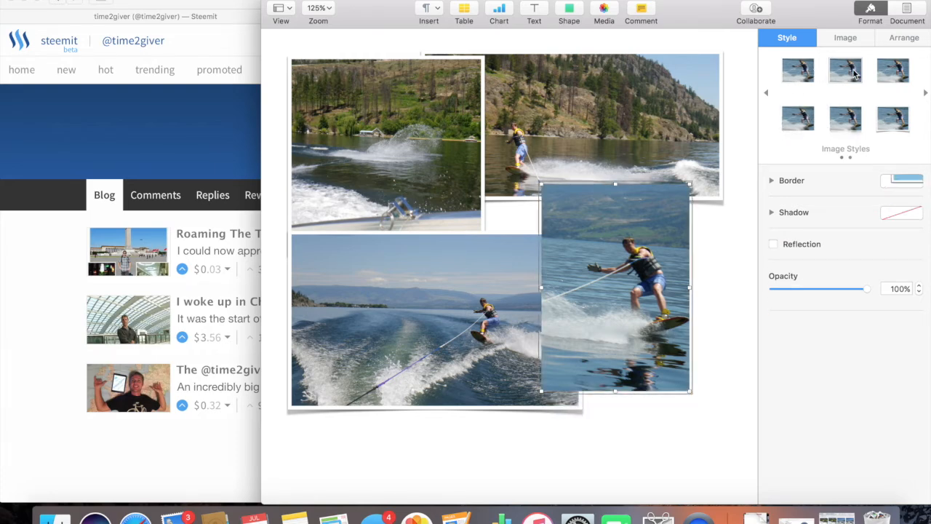
pyautogui.click(896, 79)
pyautogui.click(900, 123)
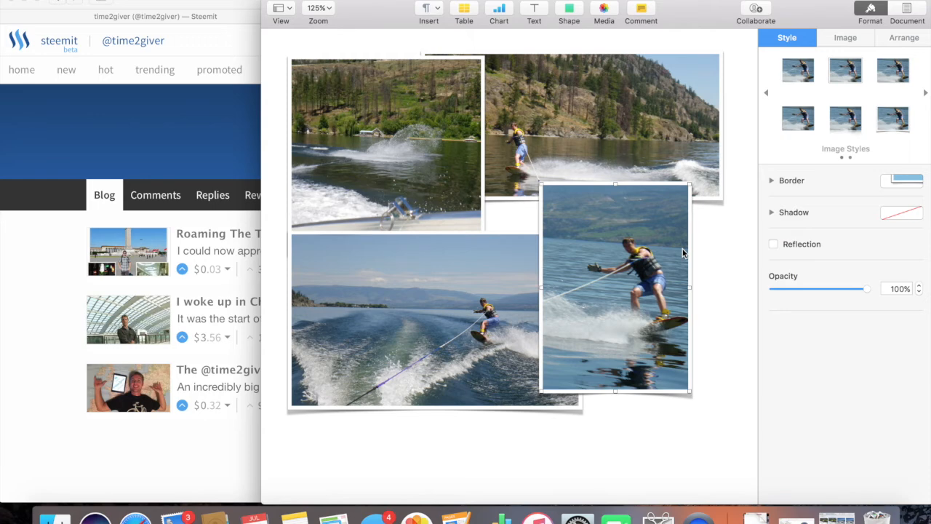
# Step: Tilt the close-up photo a few degrees counterclockwise
pyautogui.click(904, 38)
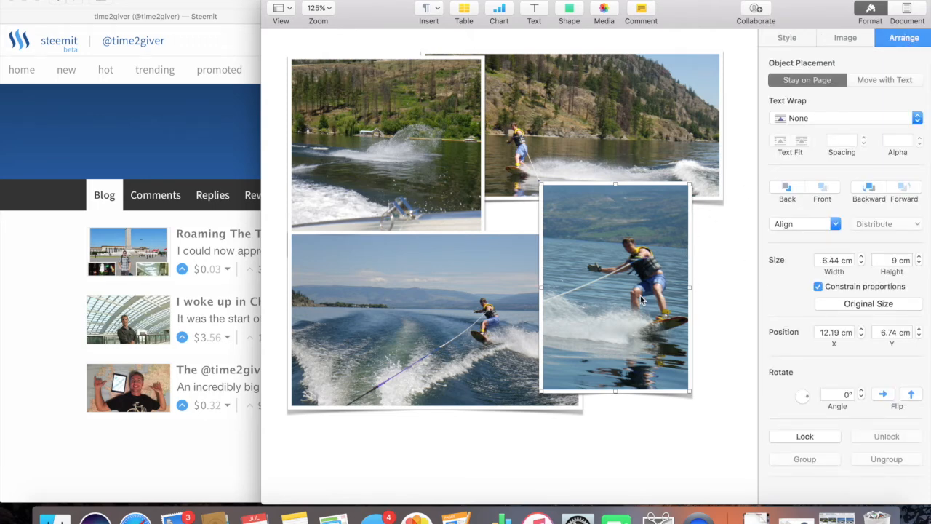
pyautogui.click(862, 391)
pyautogui.click(862, 390)
pyautogui.click(862, 391)
pyautogui.click(862, 391)
# Step: Rotate the boat photo to 355°
pyautogui.click(437, 187)
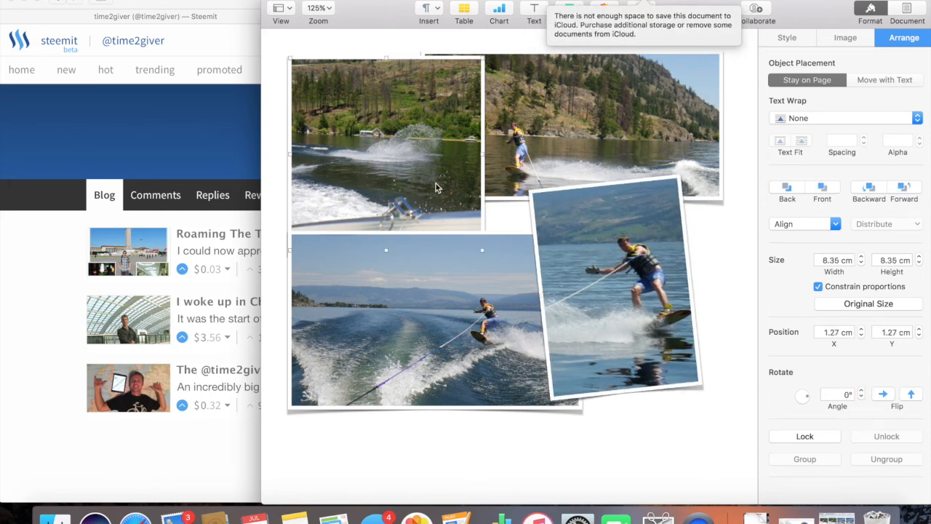
pyautogui.click(861, 398)
pyautogui.click(861, 398)
pyautogui.click(862, 398)
pyautogui.click(861, 398)
pyautogui.click(862, 398)
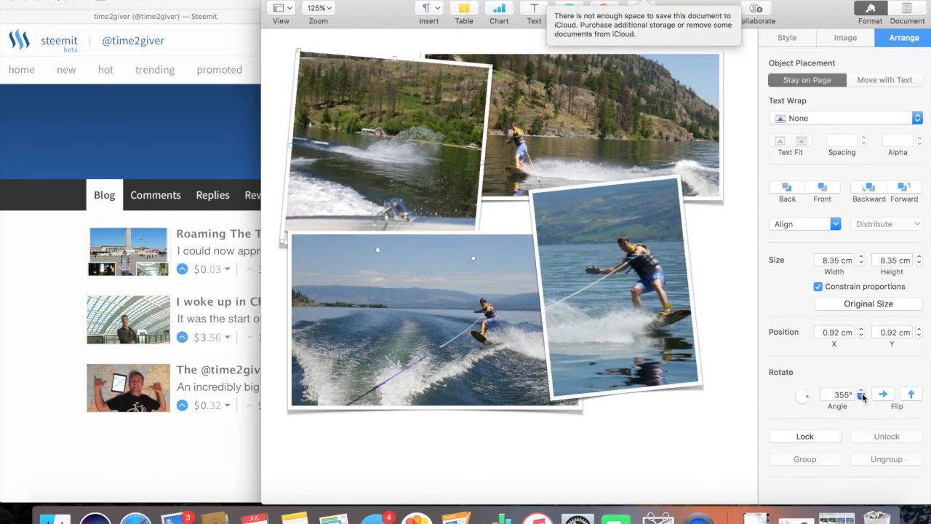
# Step: Rotate the hillside photo to 3° and the wide wake photo to 357°
pyautogui.click(597, 153)
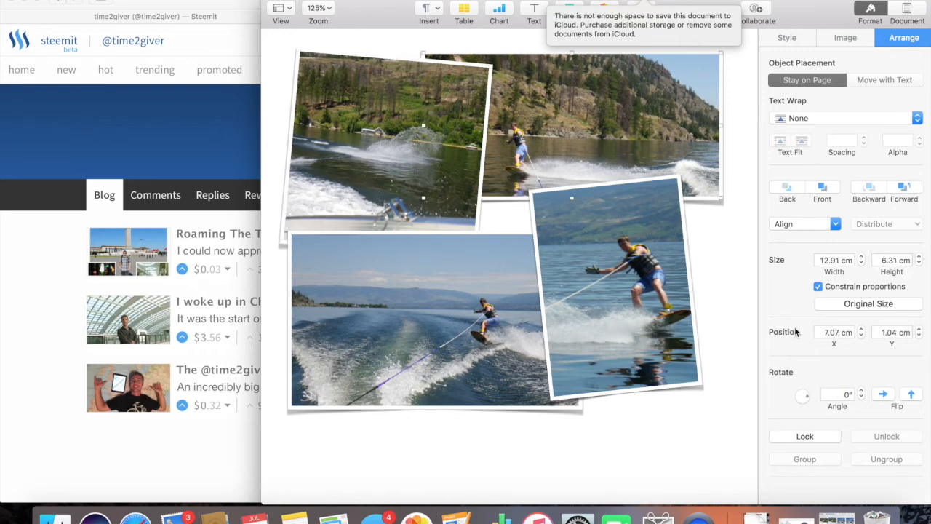
pyautogui.click(862, 390)
pyautogui.click(861, 391)
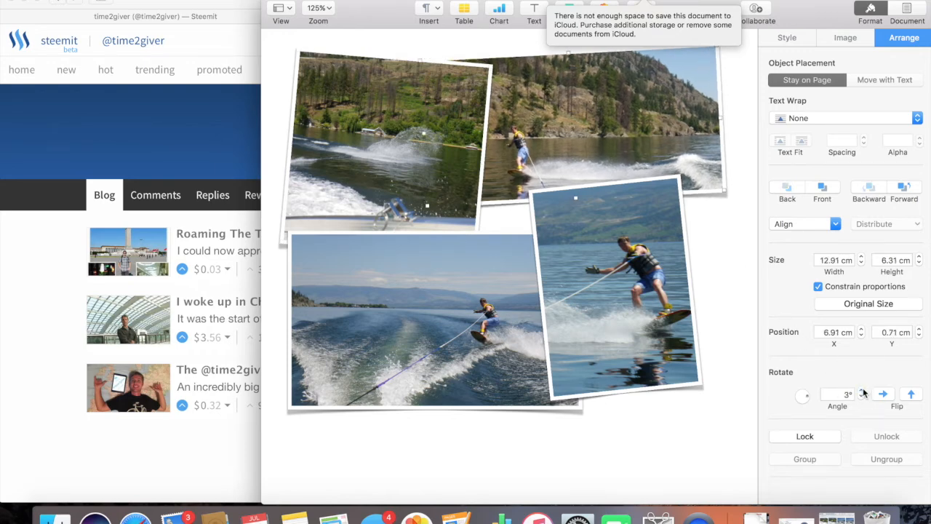
pyautogui.click(721, 427)
pyautogui.click(482, 367)
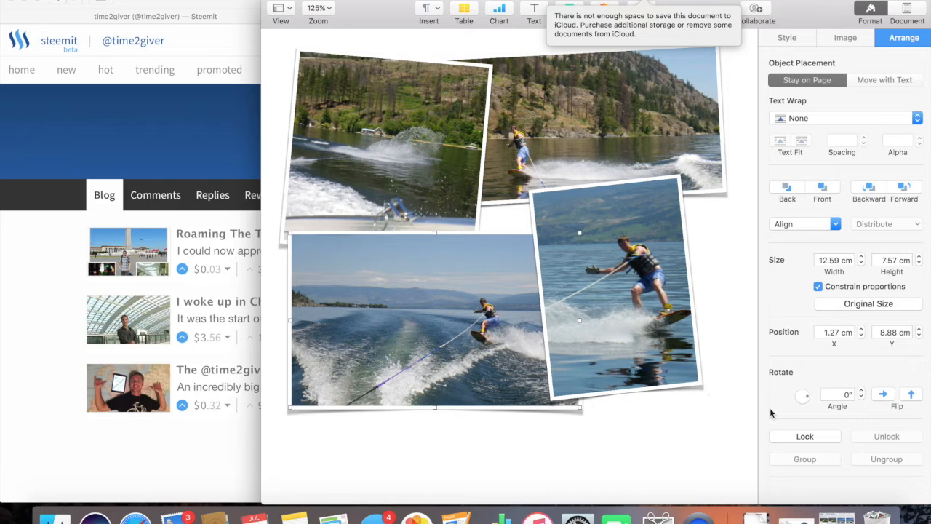
pyautogui.click(863, 398)
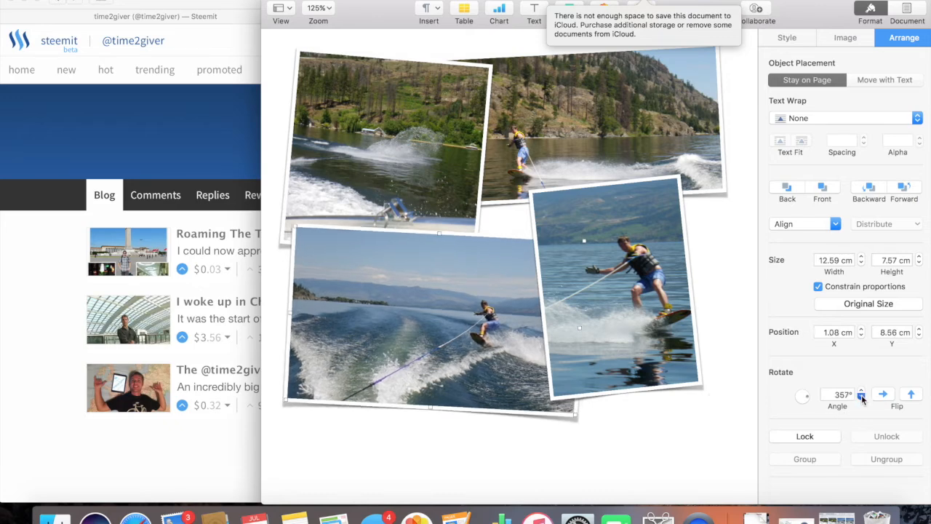
pyautogui.click(534, 457)
pyautogui.scroll(1, 535, 457)
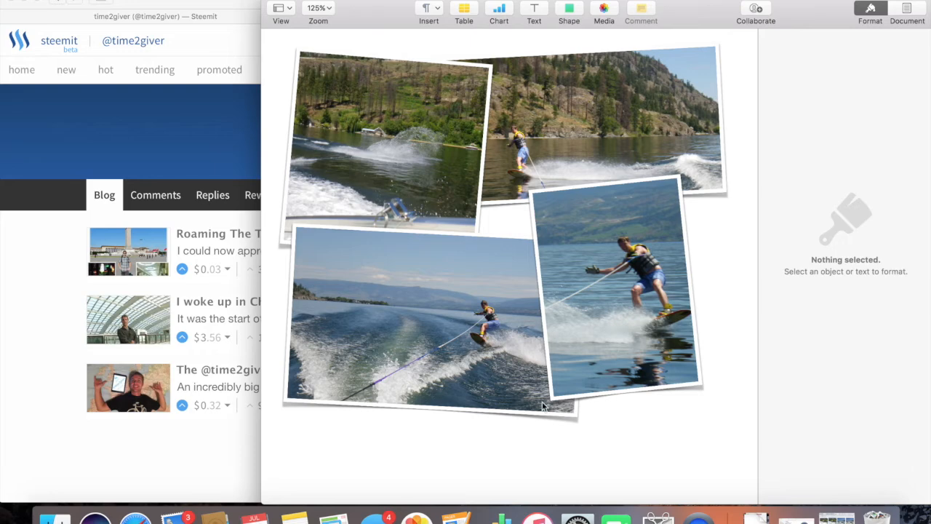
# Step: Switch to Grab and capture a screen selection of about 710 × 602 pixels around the whole collage
pyautogui.click(658, 516)
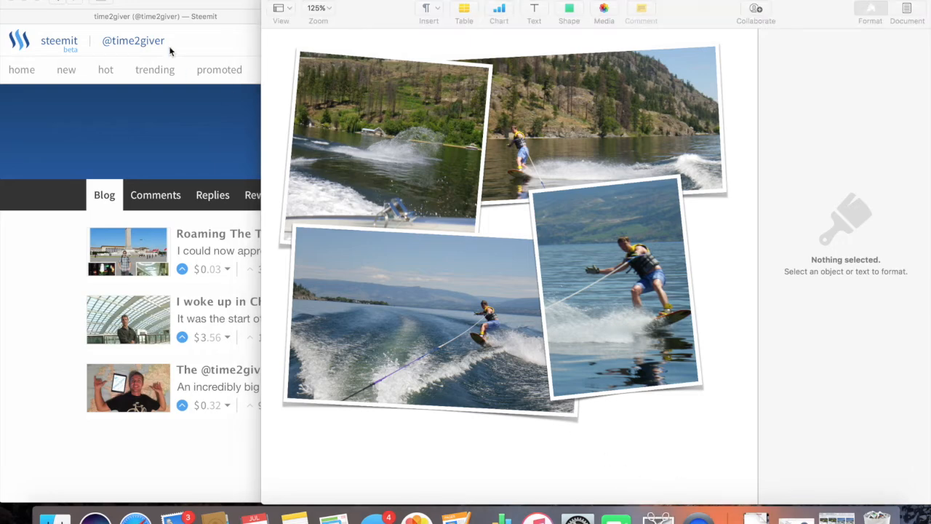
pyautogui.click(153, 3)
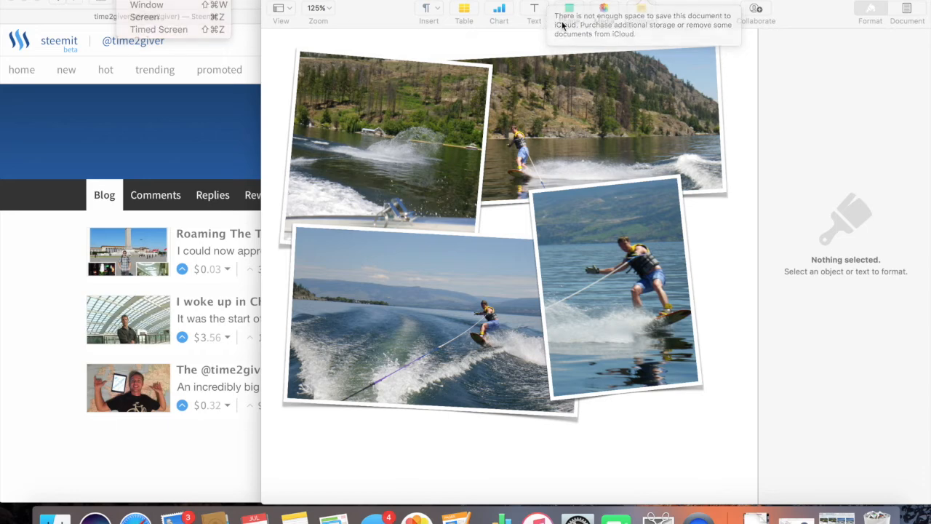
pyautogui.click(145, 3)
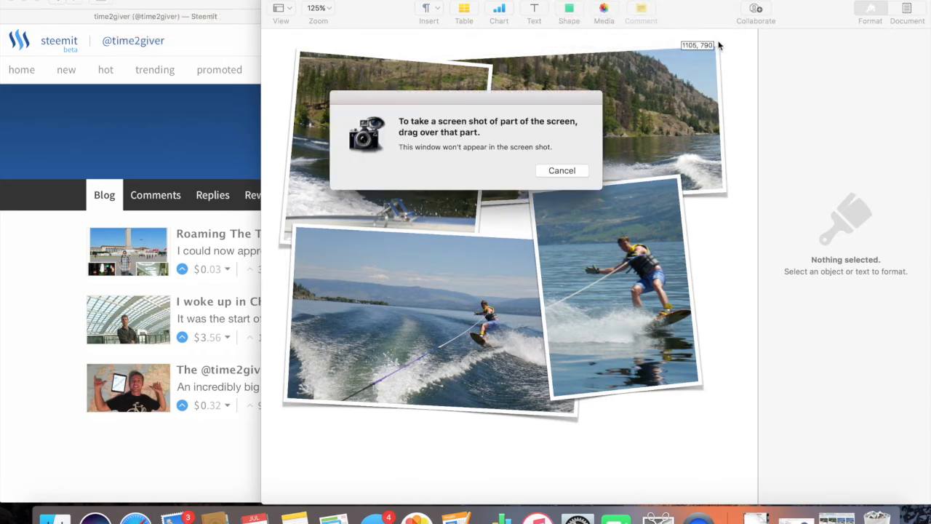
pyautogui.moveTo(738, 33); pyautogui.dragTo(277, 429)
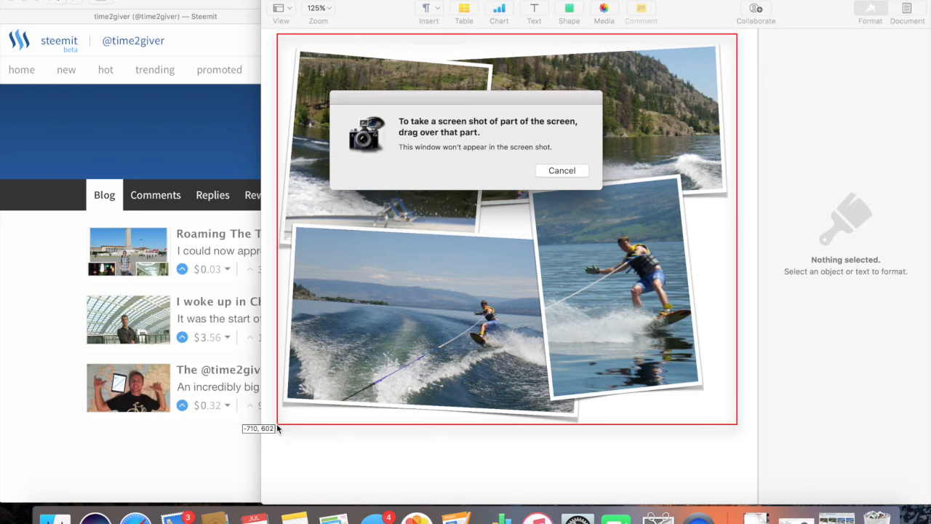
pyautogui.moveTo(278, 429); pyautogui.dragTo(278, 429)
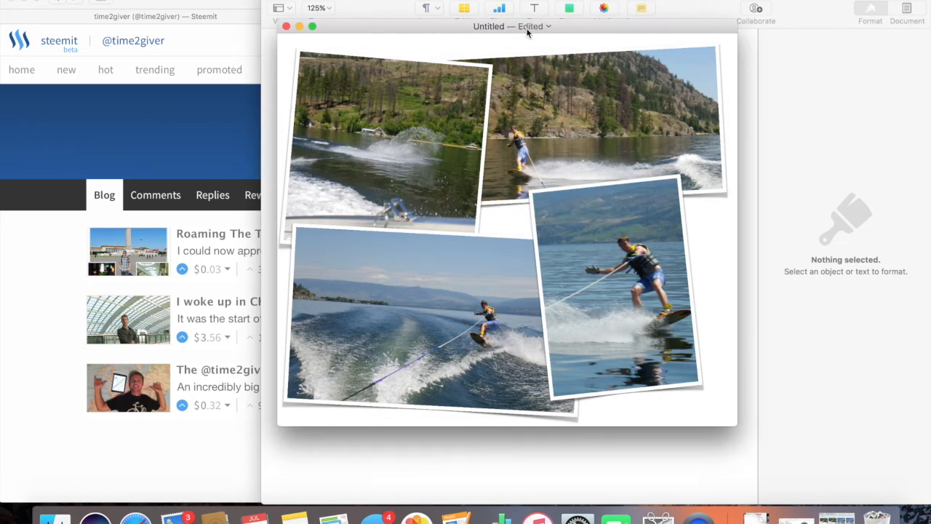
# Step: Save the captured collage as "boarding" in the Write ups folder and close its window
pyautogui.click(548, 27)
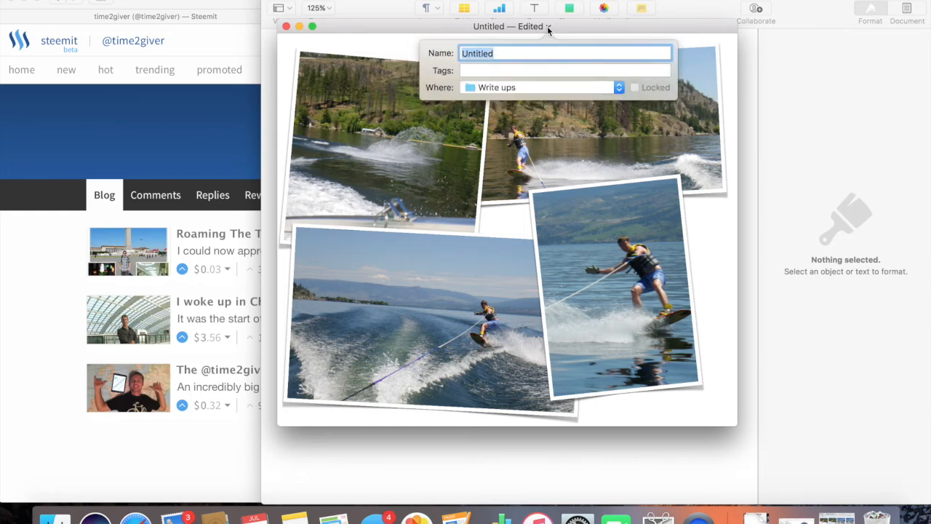
pyautogui.write('boarding')
pyautogui.click(612, 28)
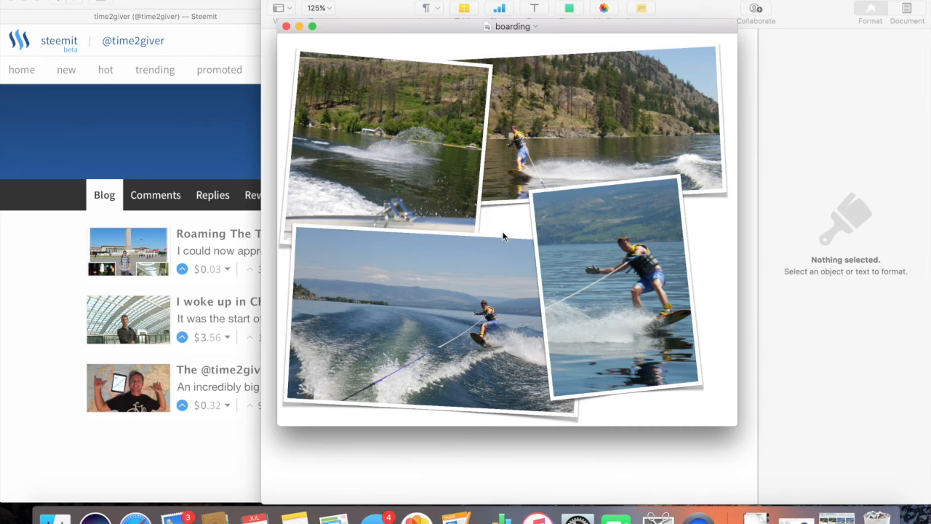
pyautogui.click(286, 26)
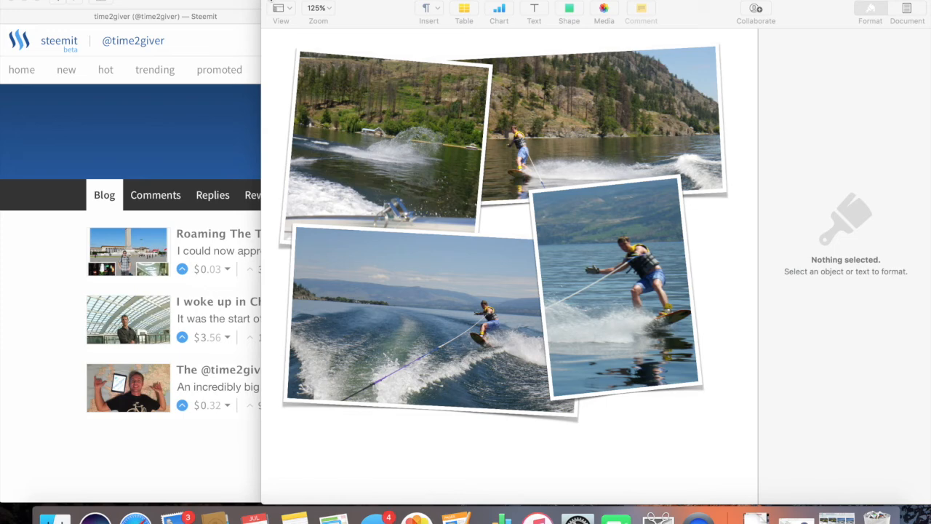
# Step: Switch to Steemit in the browser, start a new story and insert boarding.jpeg into its body
pyautogui.click(285, 1)
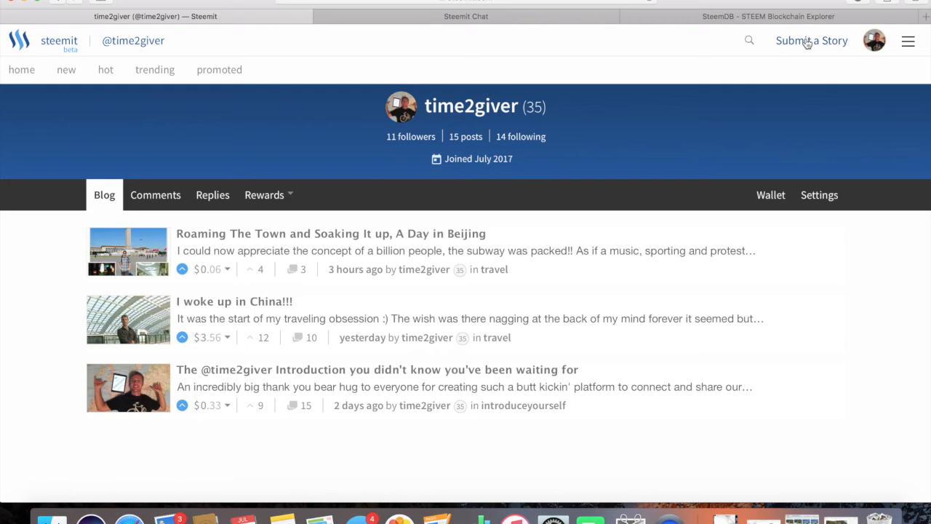
pyautogui.click(807, 44)
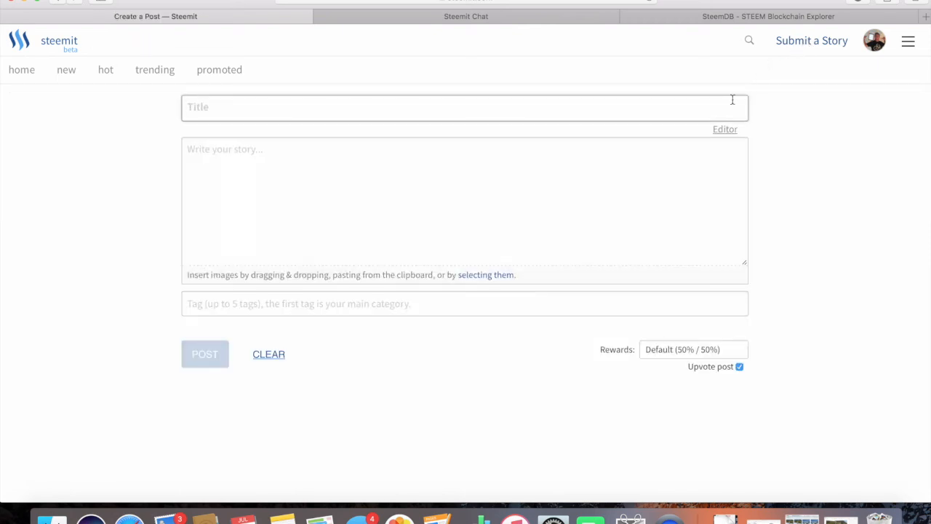
pyautogui.click(492, 277)
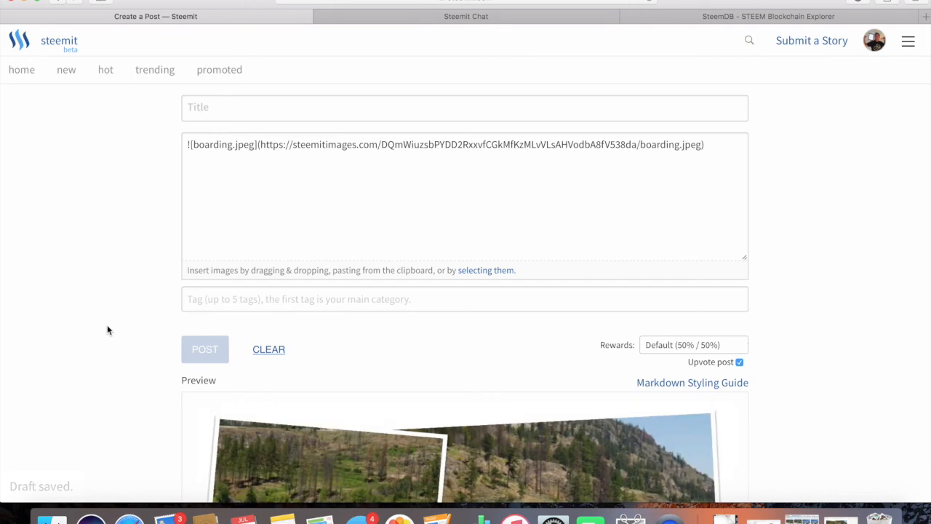
# Step: Examine the whole collage in the story preview and return to the profile's blog page
pyautogui.scroll(-5, 108, 331)
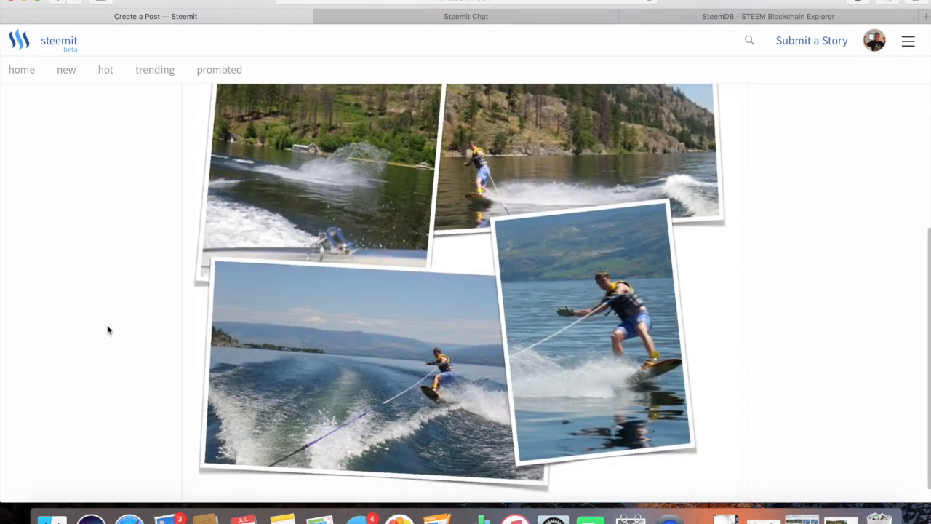
pyautogui.scroll(2, 107, 330)
pyautogui.scroll(-3, 107, 330)
pyautogui.scroll(4, 107, 330)
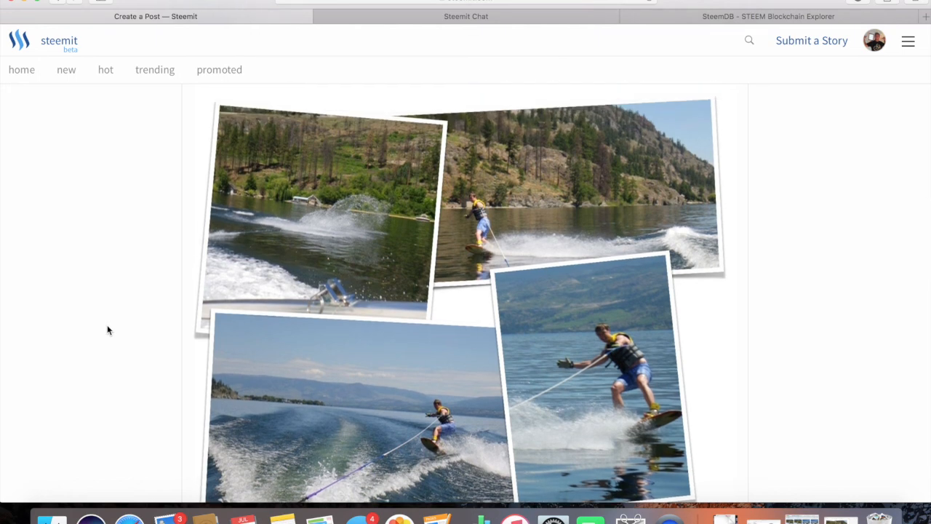
pyautogui.scroll(-3, 107, 331)
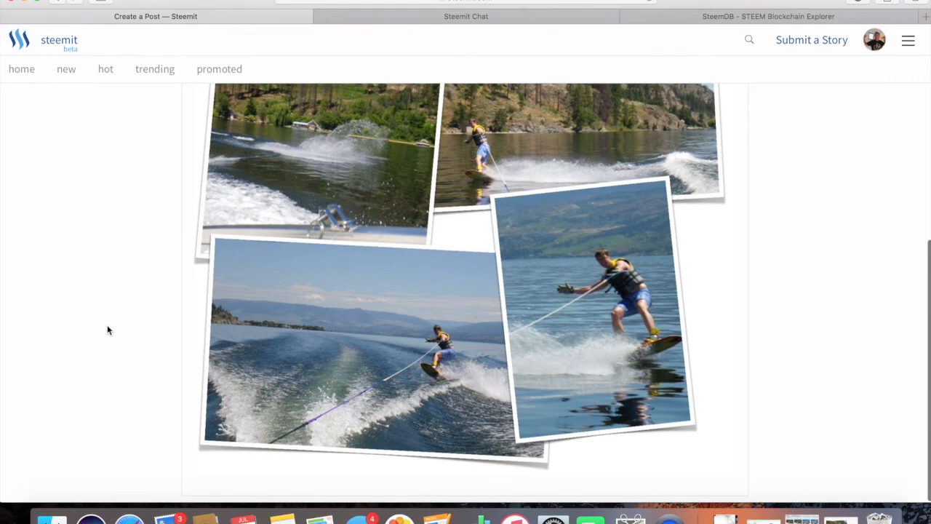
pyautogui.scroll(4, 812, 218)
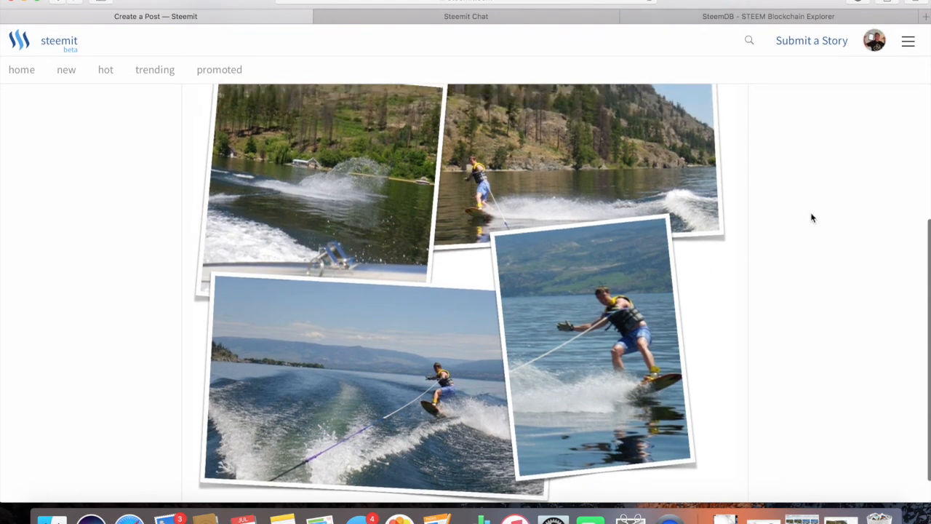
pyautogui.scroll(8, 811, 216)
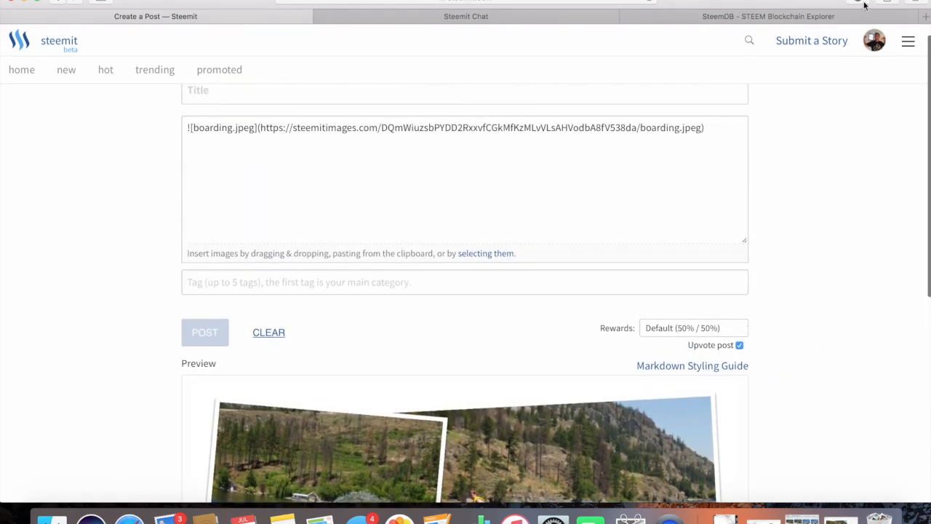
pyautogui.click(877, 42)
pyautogui.click(808, 124)
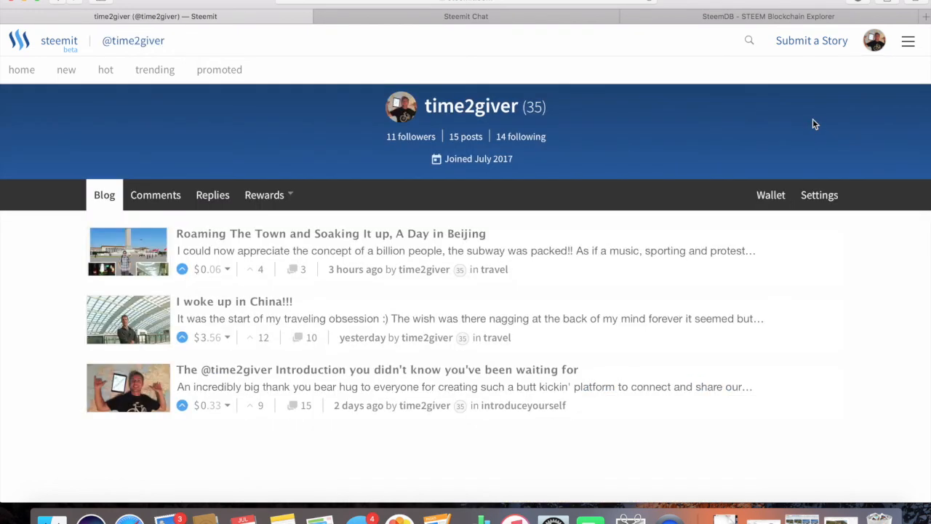